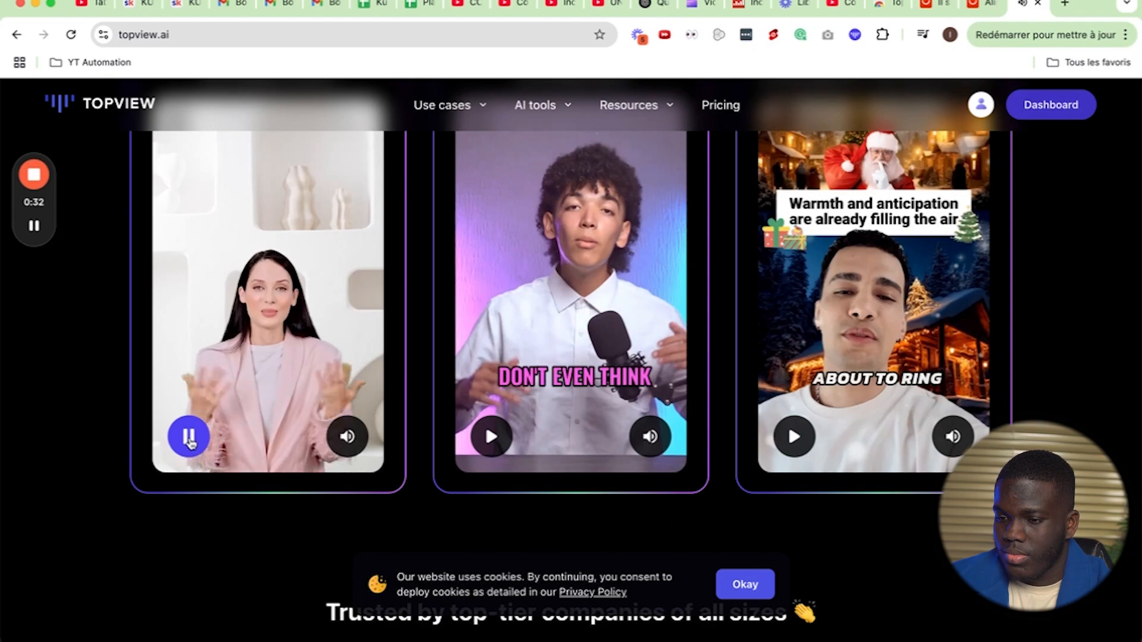
# Look over the Topview home page and open the account's dashboard
pyautogui.scroll(-6, 595, 388)
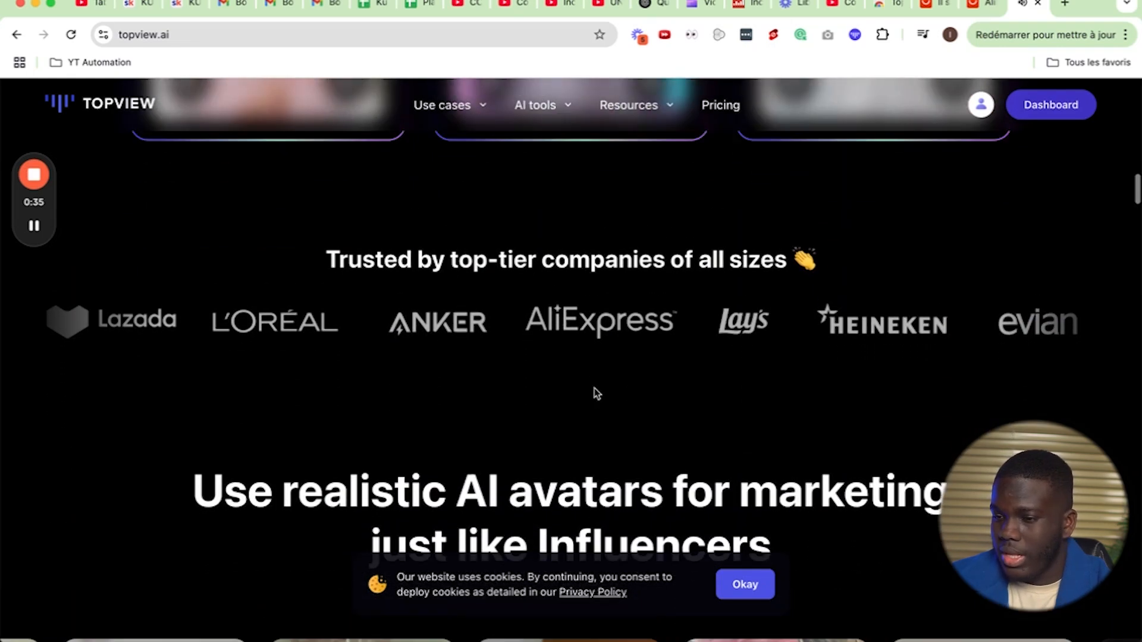
pyautogui.scroll(2, 594, 388)
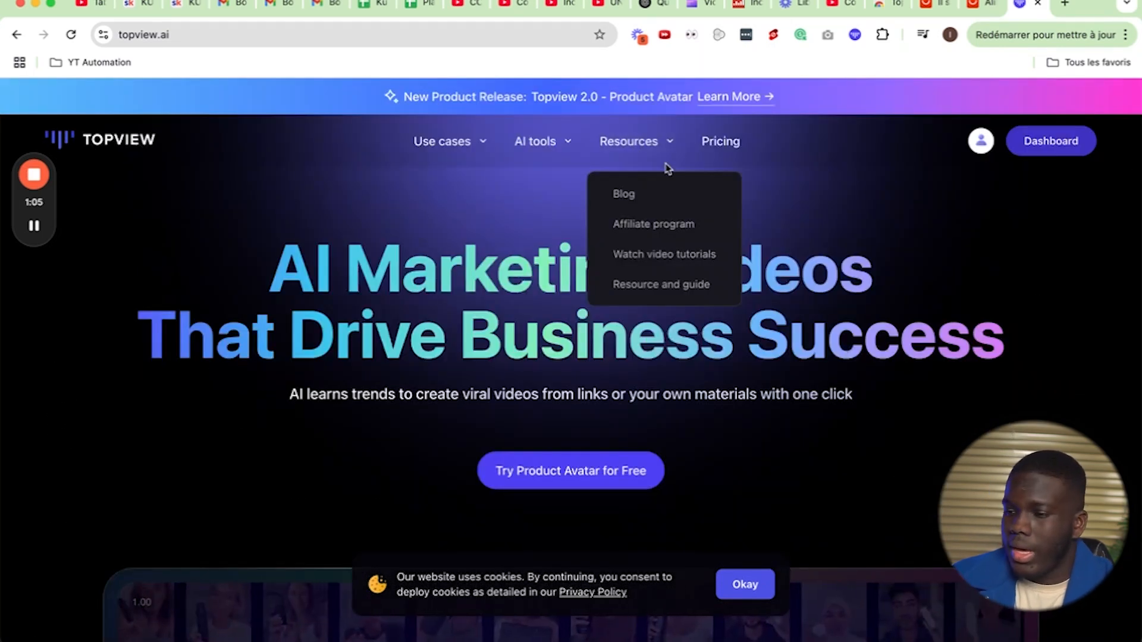
pyautogui.moveTo(427, 148)
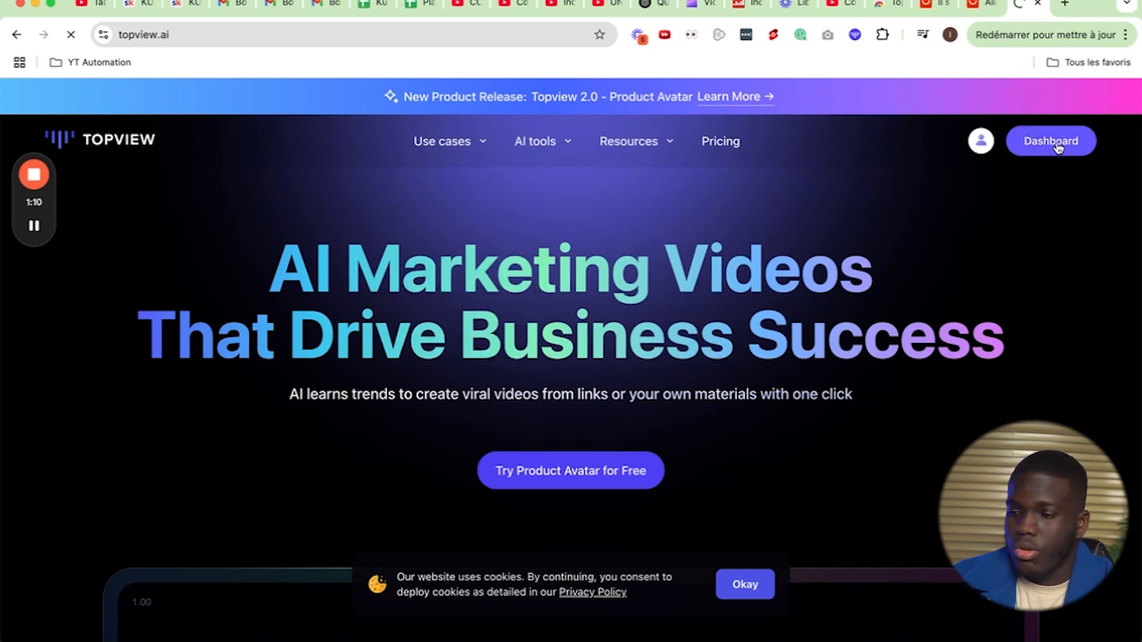
pyautogui.click(1051, 142)
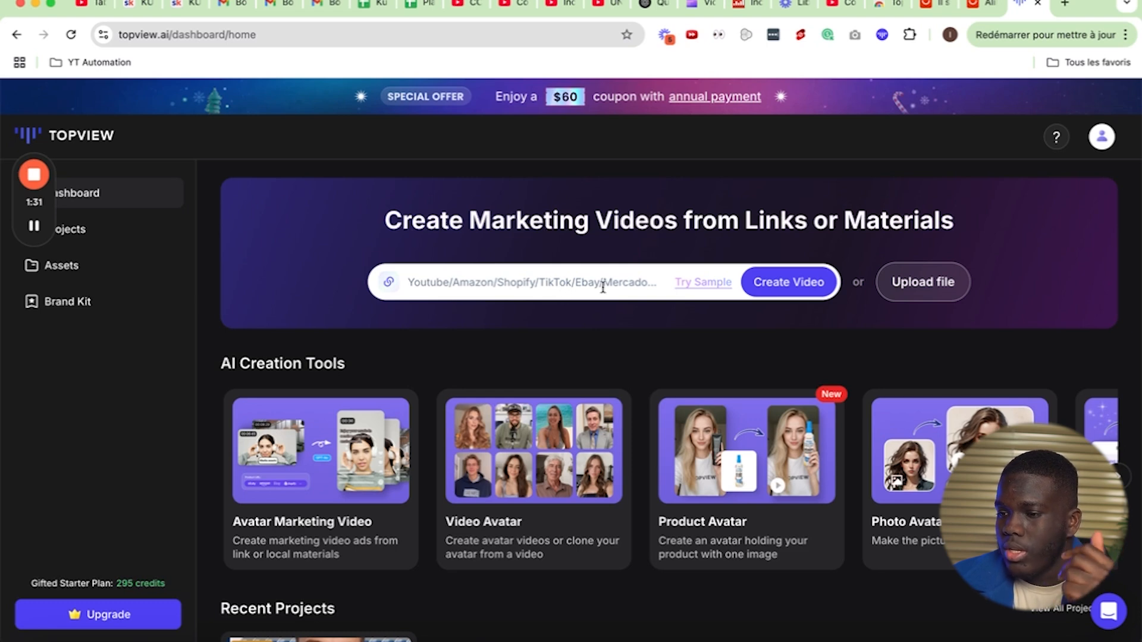
pyautogui.scroll(-1, 567, 243)
pyautogui.scroll(1, 567, 243)
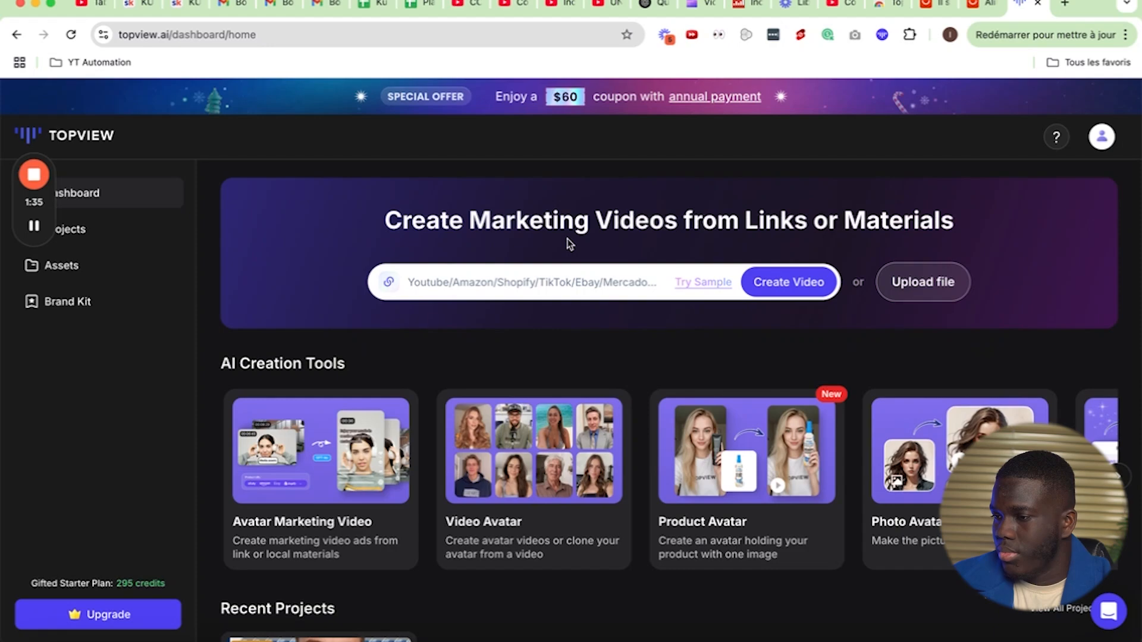
# Switch to AliExpress and browse the products offered on its home page
pyautogui.click(981, 5)
pyautogui.scroll(-3, 398, 215)
pyautogui.scroll(-15, 398, 215)
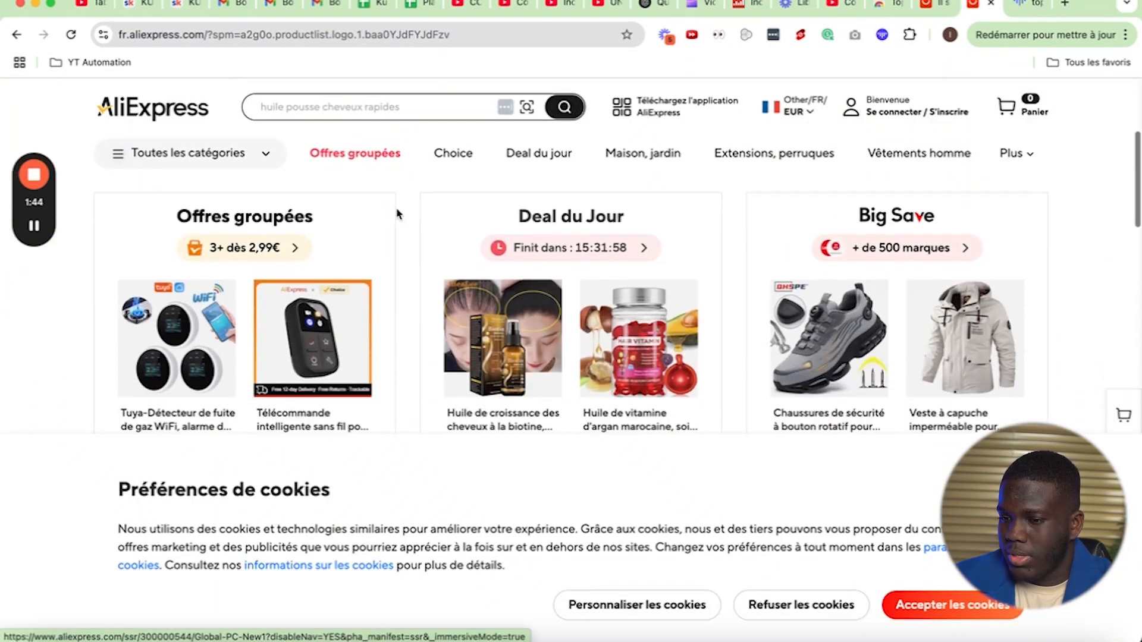
pyautogui.scroll(-5, 720, 292)
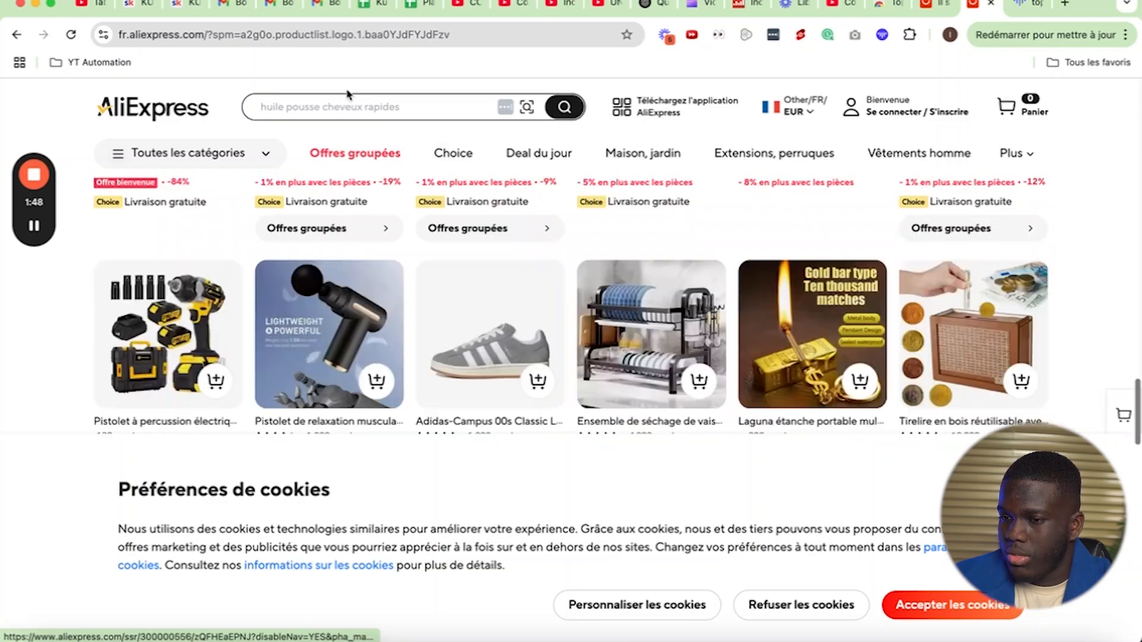
# Search AliExpress for "femmes" and look through the product results
pyautogui.click(369, 107)
pyautogui.write('femmes')
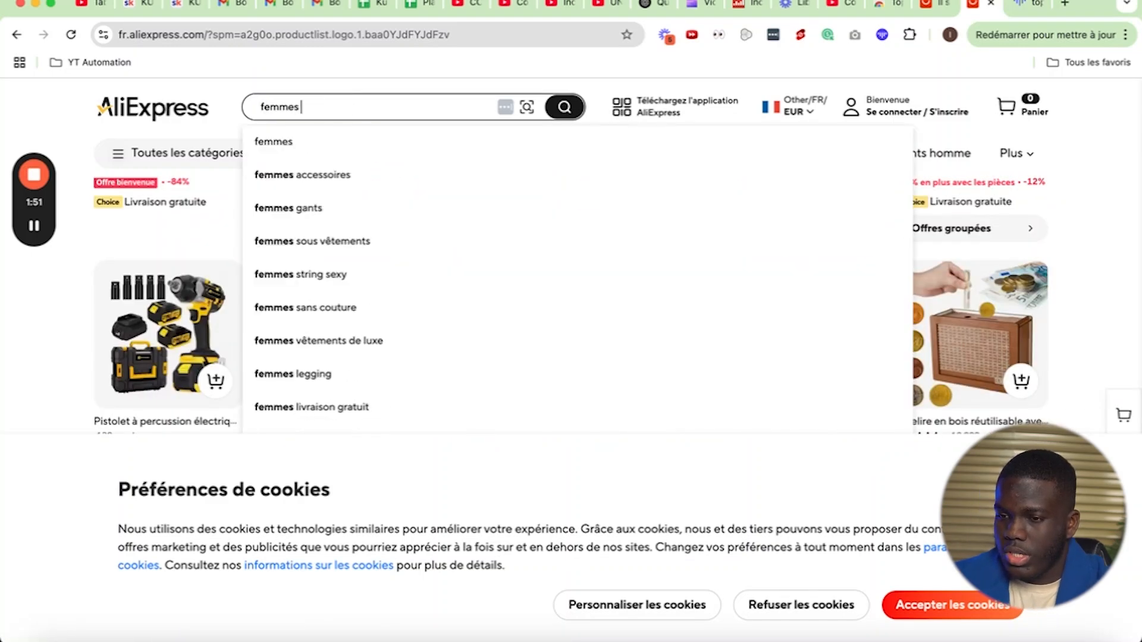
pyautogui.click(312, 148)
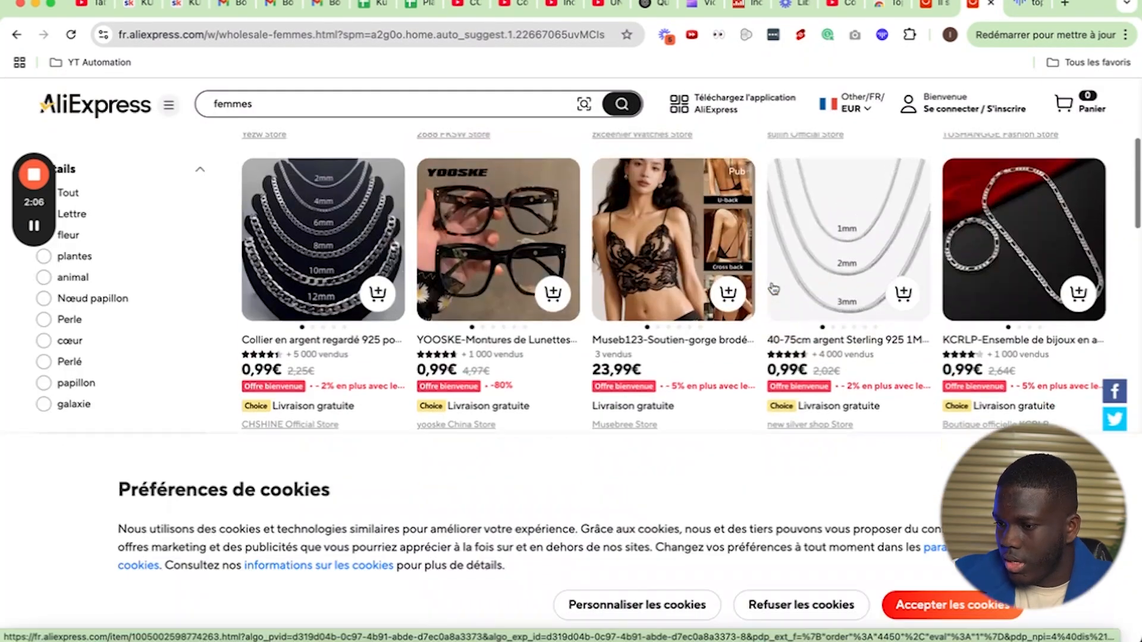
pyautogui.scroll(5, 674, 207)
pyautogui.scroll(2, 674, 207)
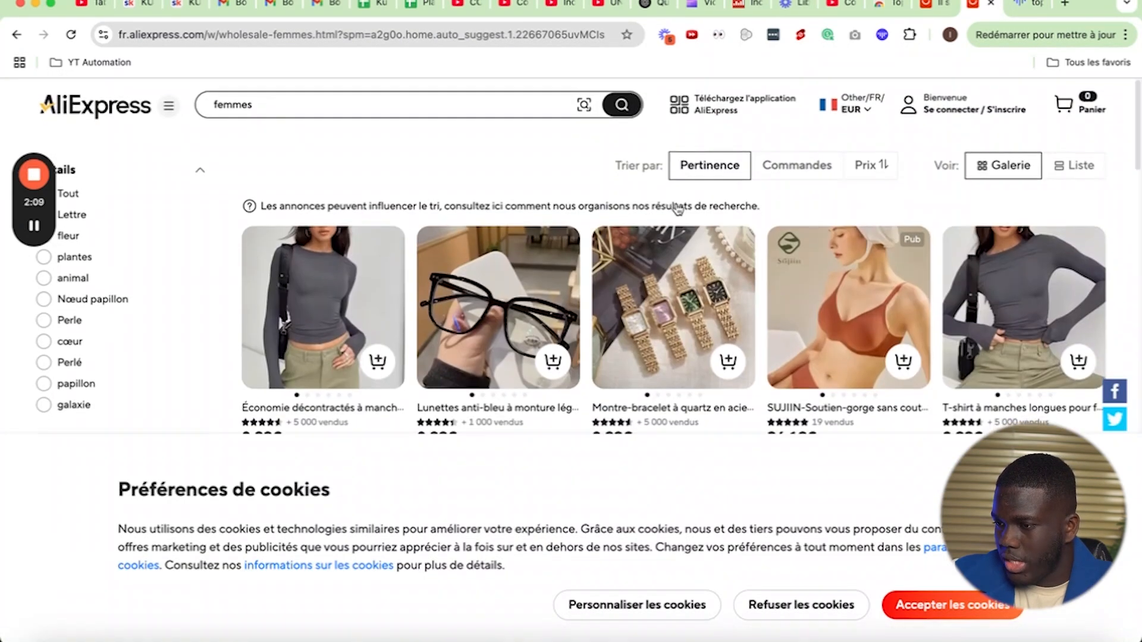
# Search AliExpress for "pousser cheveux" and open the hair-growth essential oil listing showing balding men before and after
pyautogui.moveTo(291, 106); pyautogui.dragTo(184, 107)
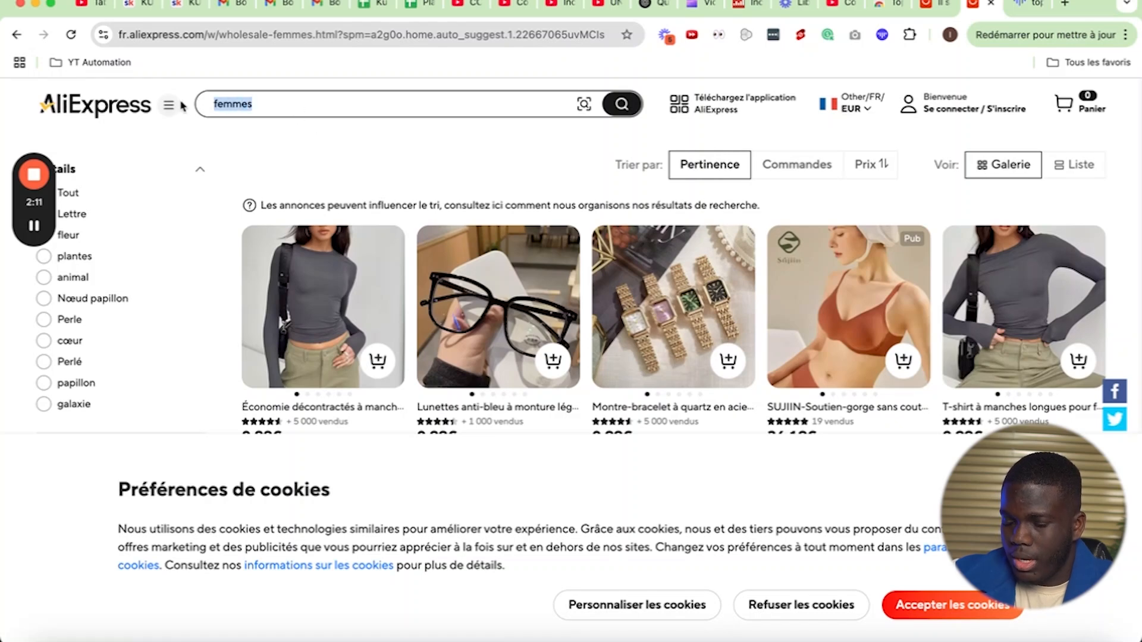
pyautogui.write('pousse')
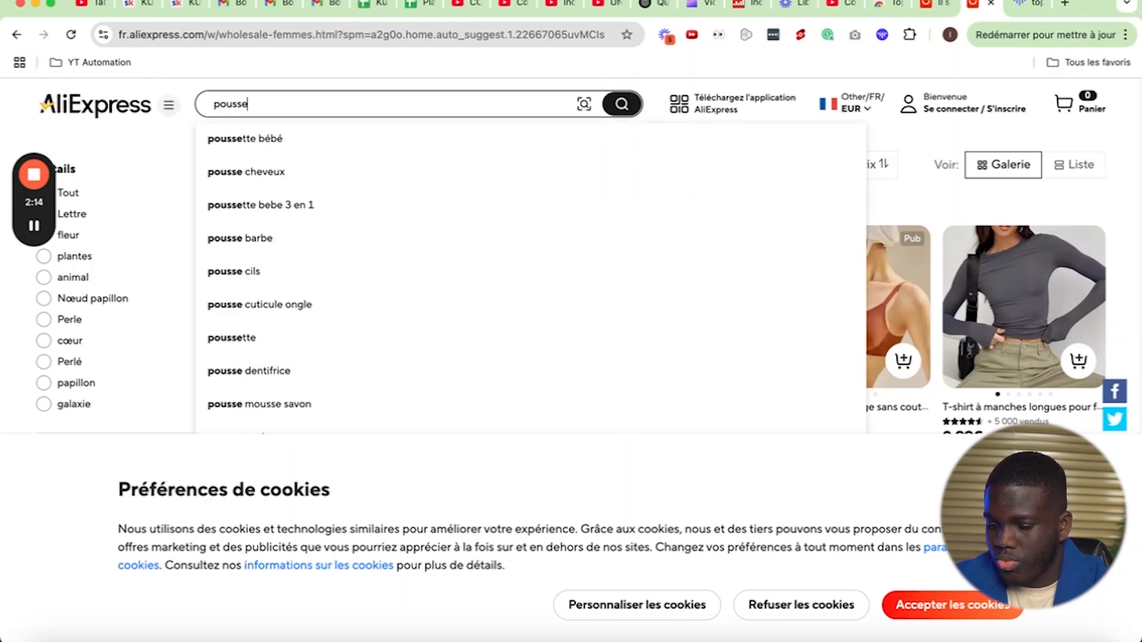
pyautogui.write('r cheveux')
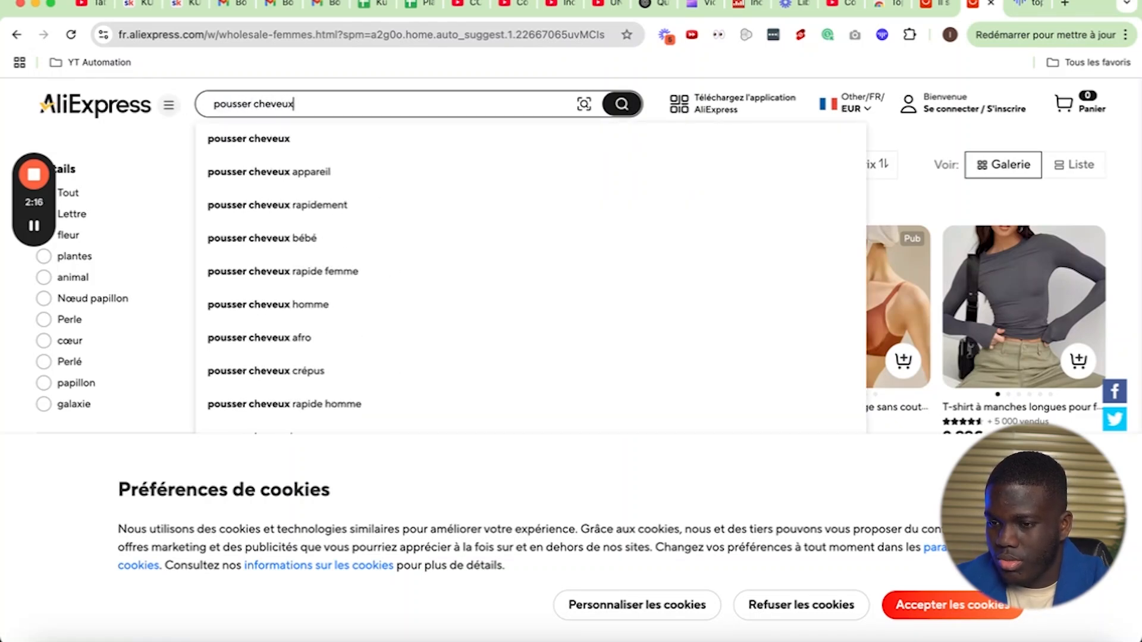
pyautogui.press('Return')
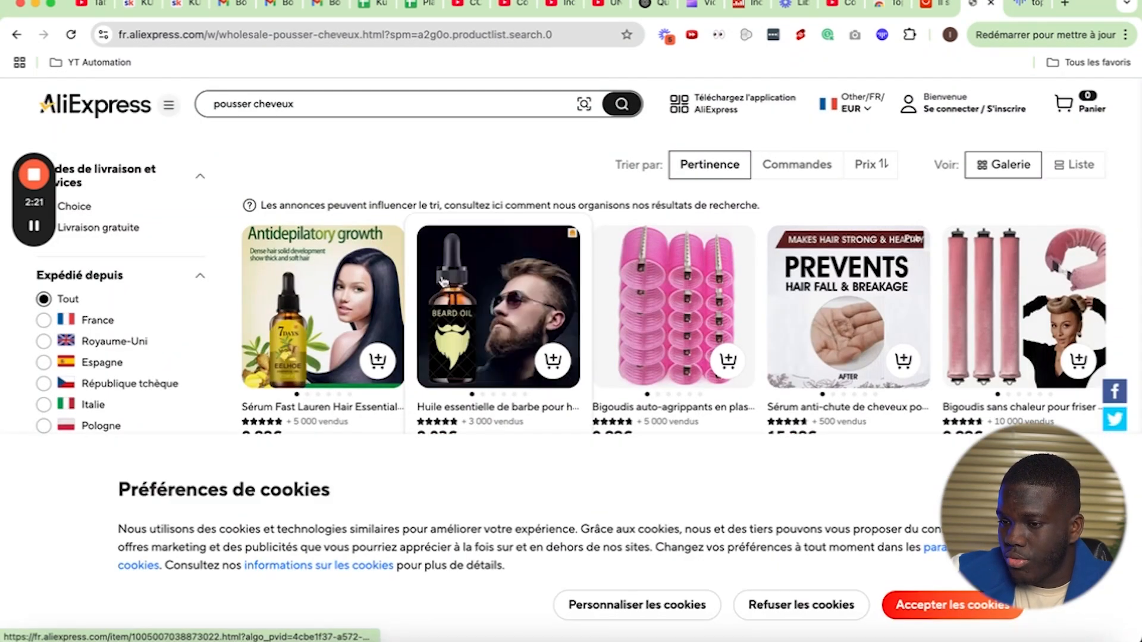
pyautogui.scroll(-5, 506, 152)
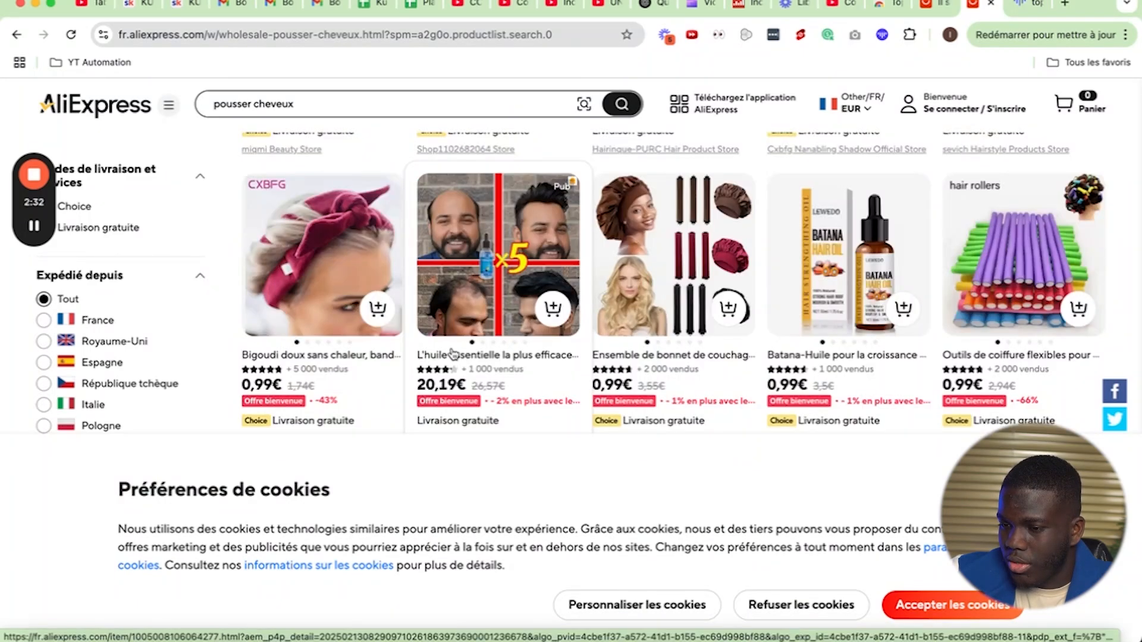
pyautogui.click(485, 259)
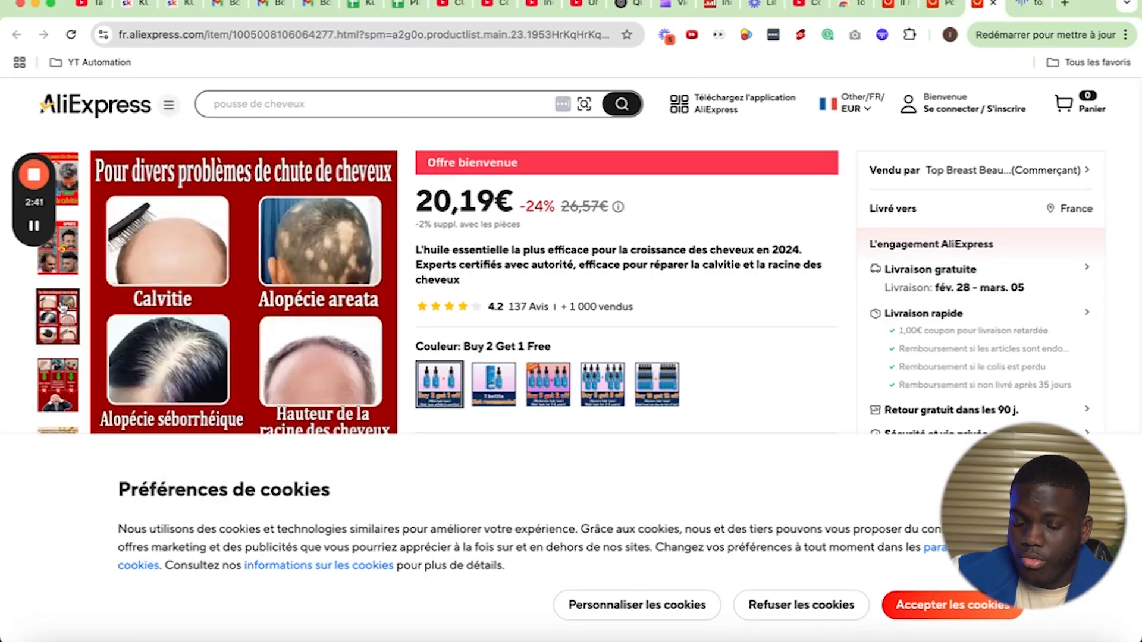
# View the hair oil's product images, including the hair-loss problems, the alternatives comparison and the customer test percentages
pyautogui.scroll(-1, 62, 318)
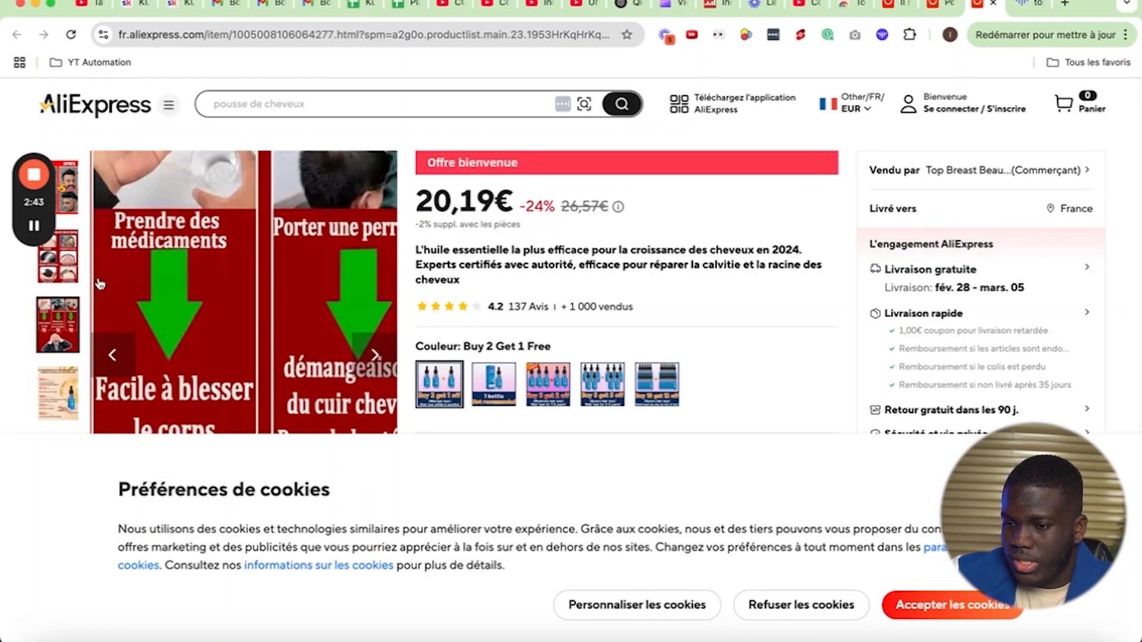
pyautogui.click(59, 271)
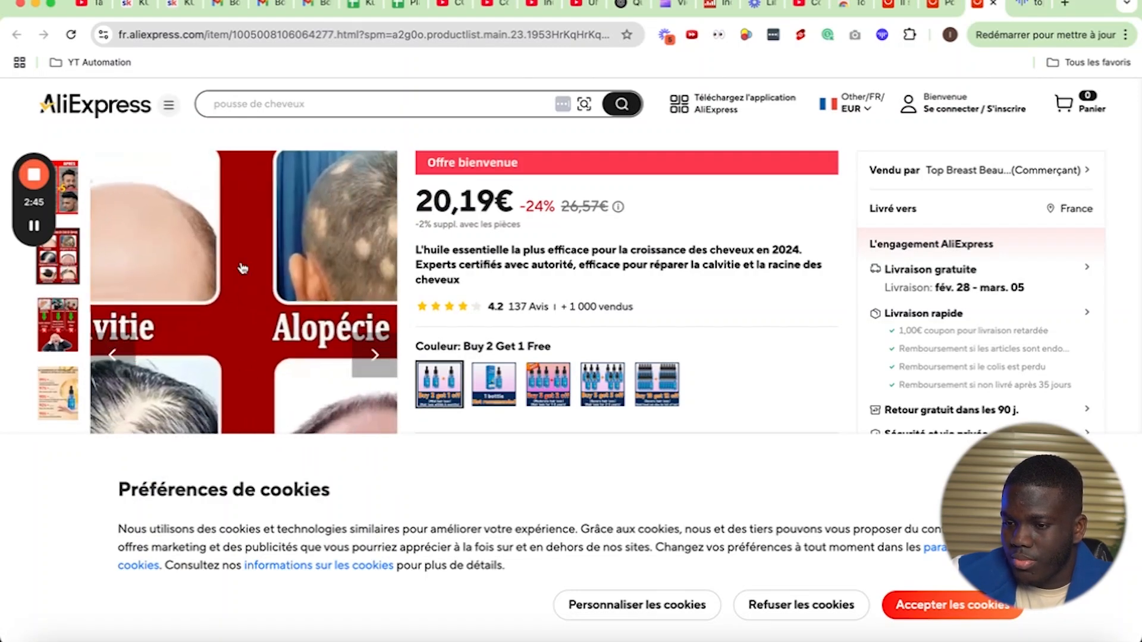
pyautogui.click(57, 324)
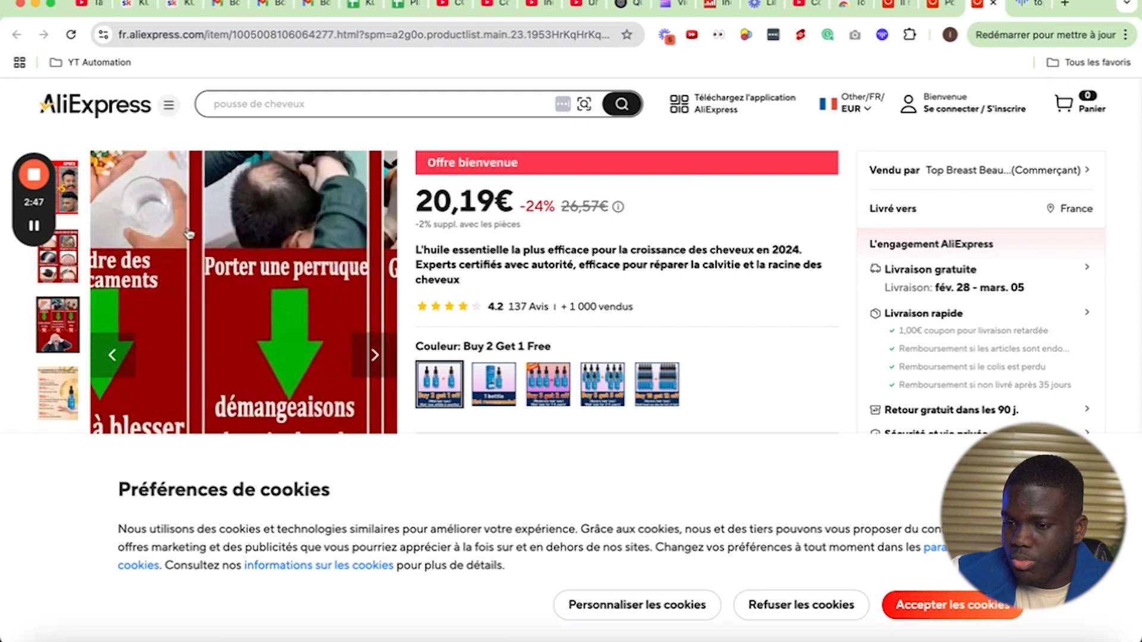
pyautogui.click(41, 390)
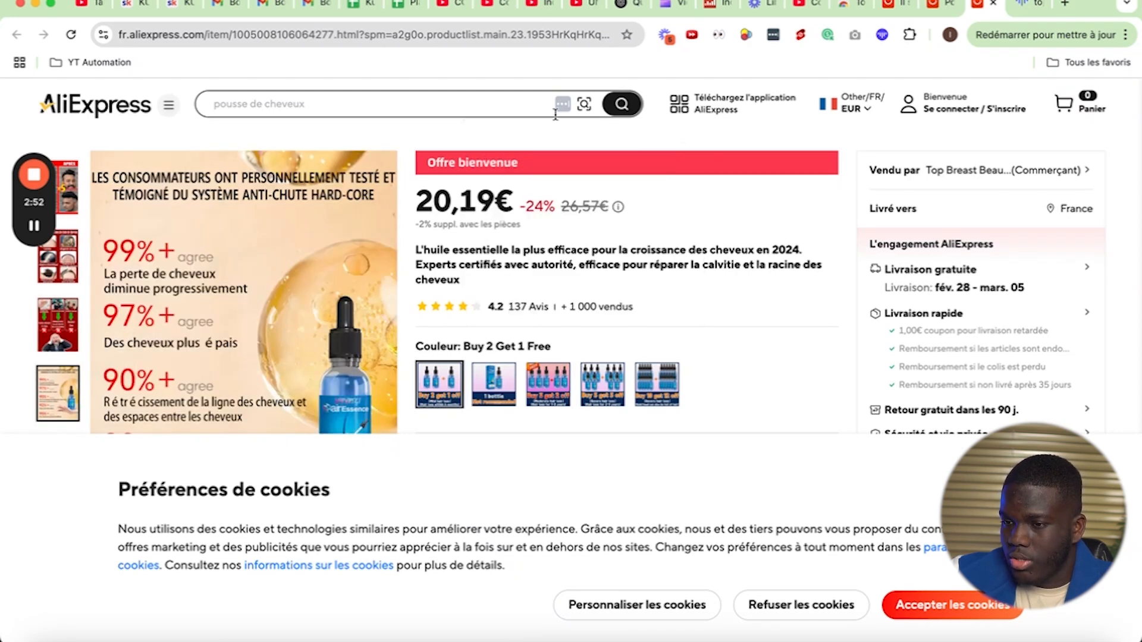
# Copy the hair oil's page link, submit it on the Topview dashboard to create a video, and dismiss the Chrome extension prompt
pyautogui.click(425, 37)
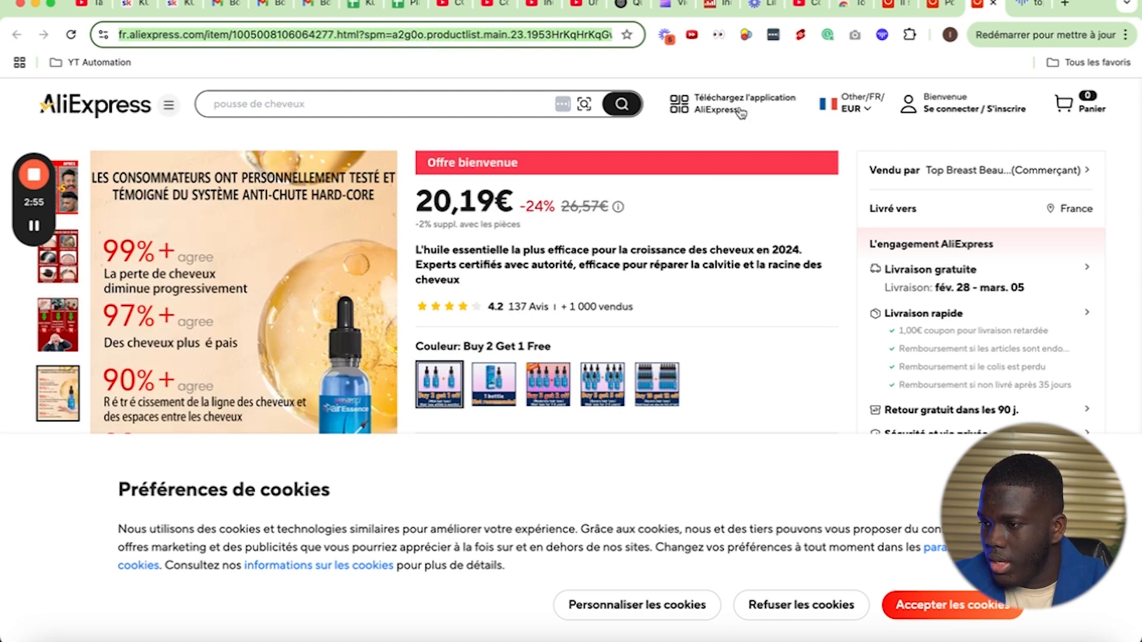
pyautogui.click(1027, 5)
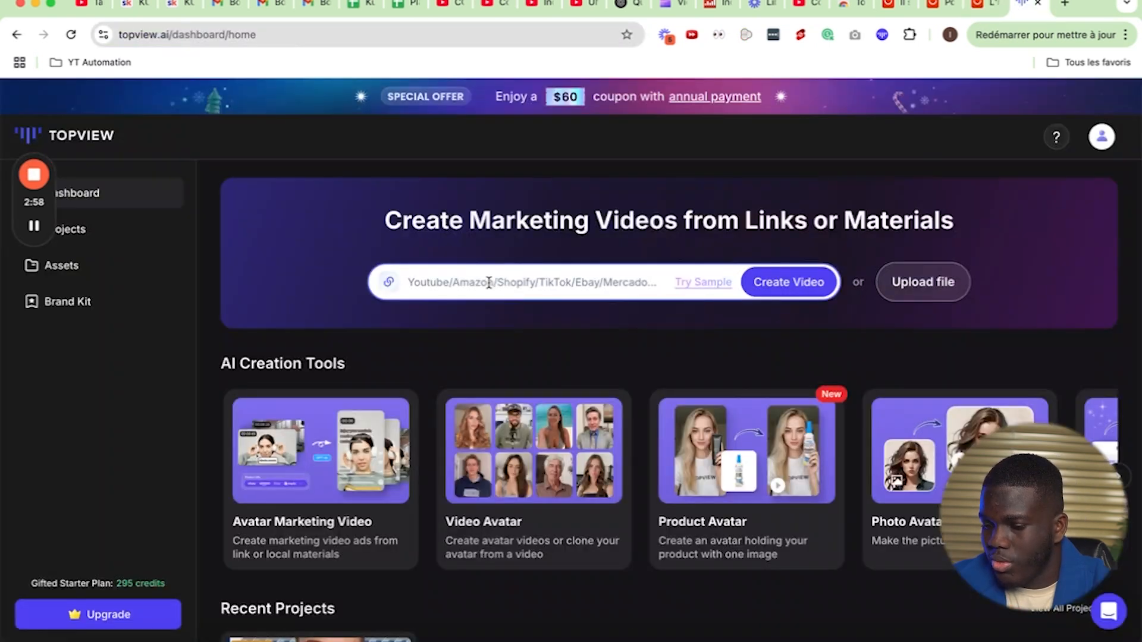
pyautogui.click(489, 283)
pyautogui.press('super+v')
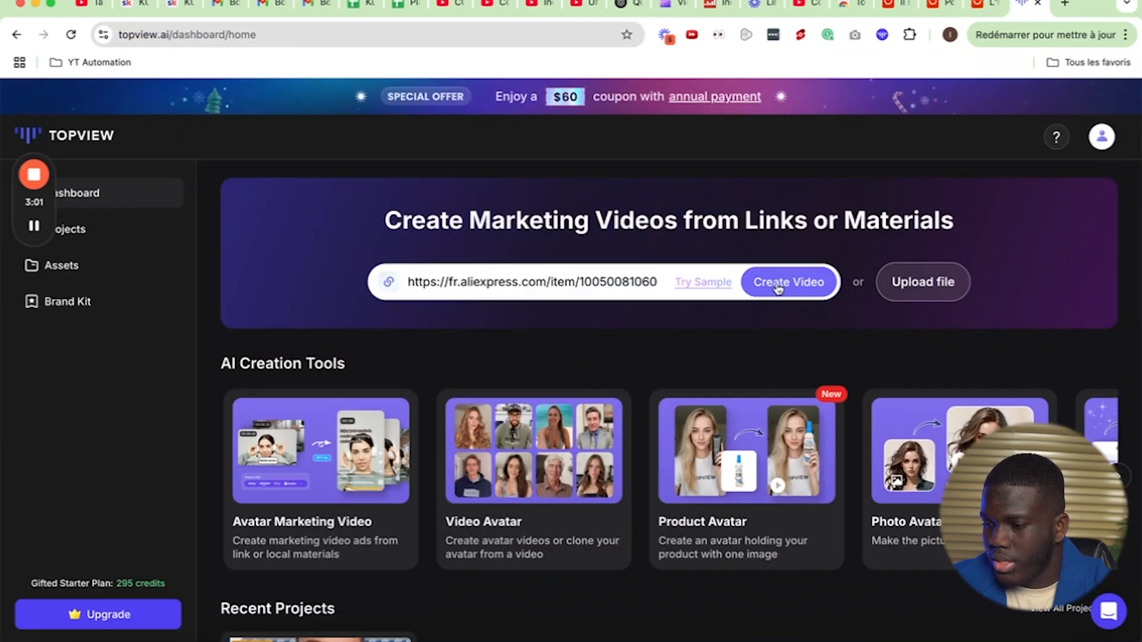
pyautogui.click(788, 286)
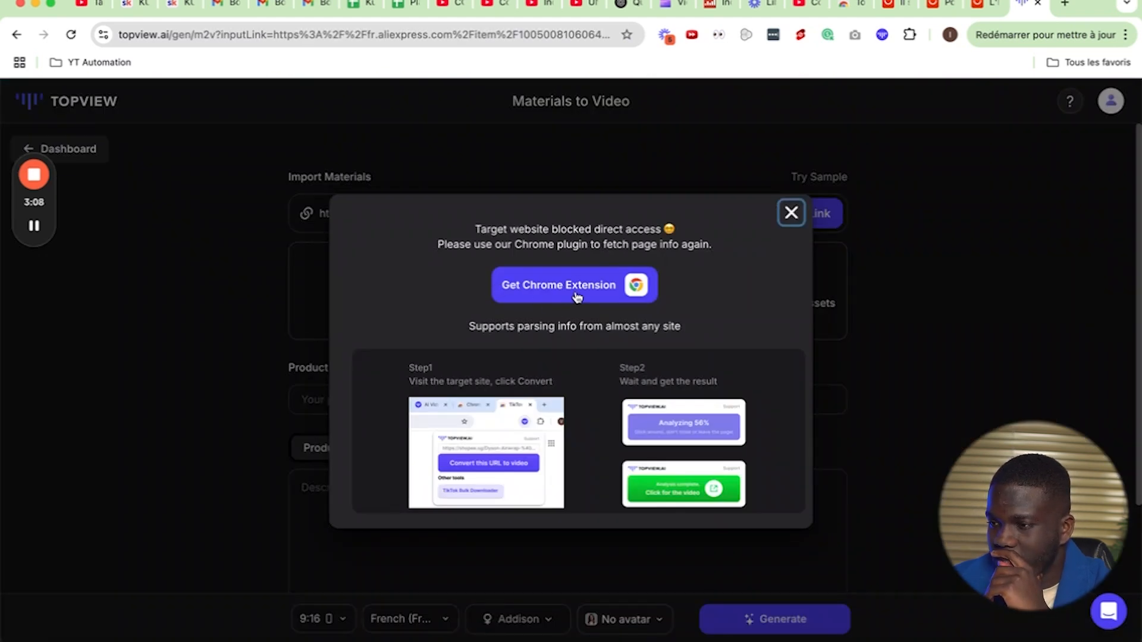
pyautogui.click(793, 213)
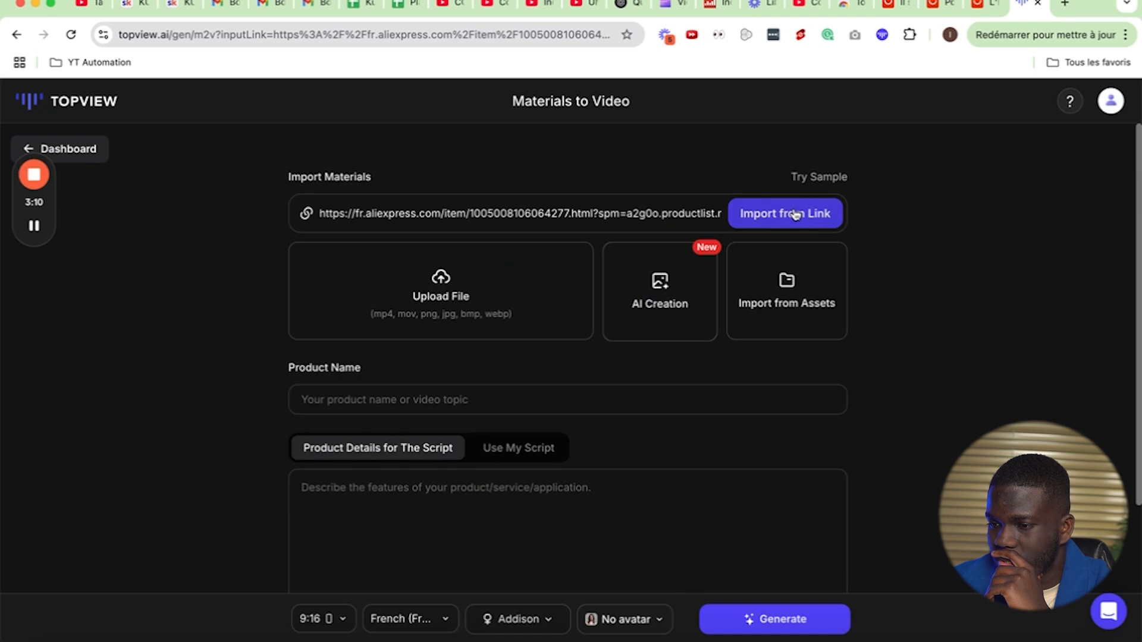
# Review the video form and its available aspect ratio and language options
pyautogui.scroll(-3, 610, 391)
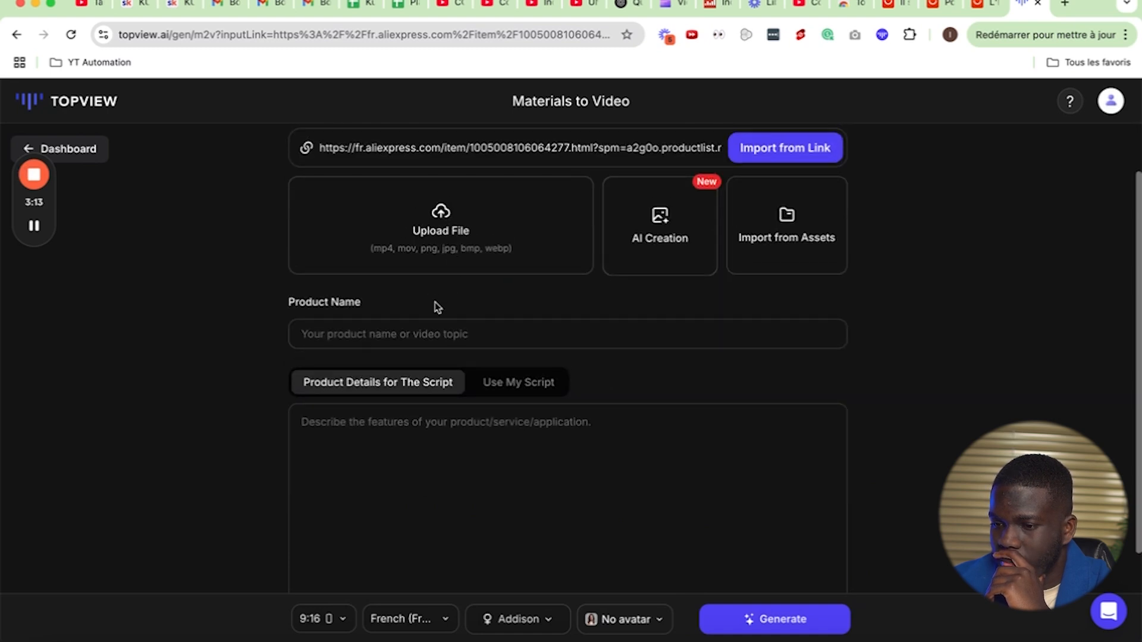
pyautogui.click(323, 618)
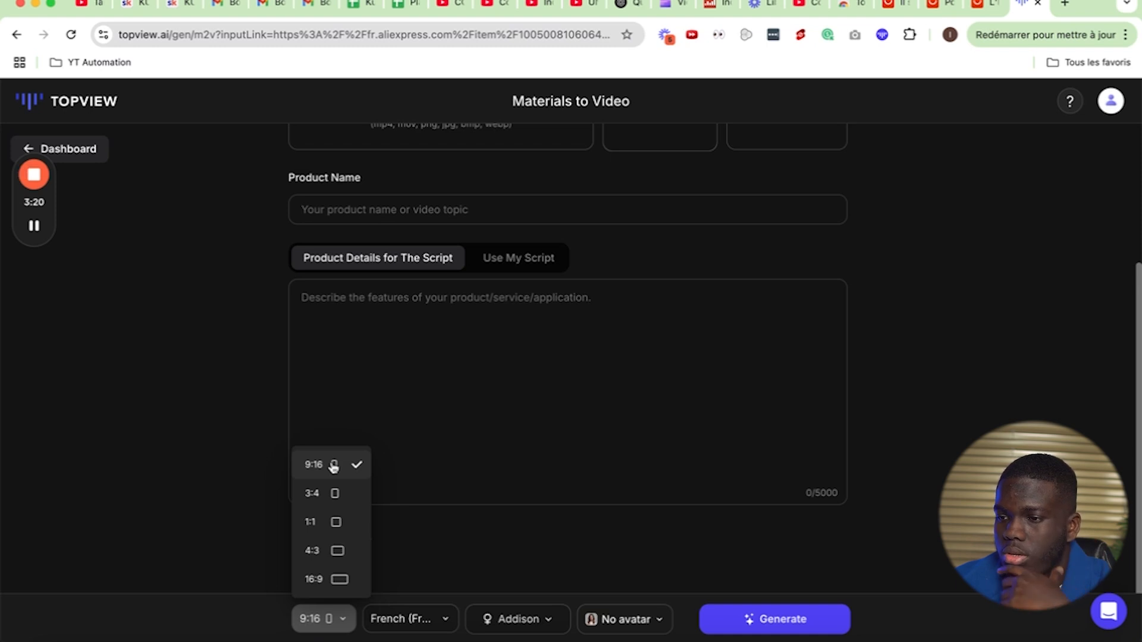
pyautogui.click(414, 617)
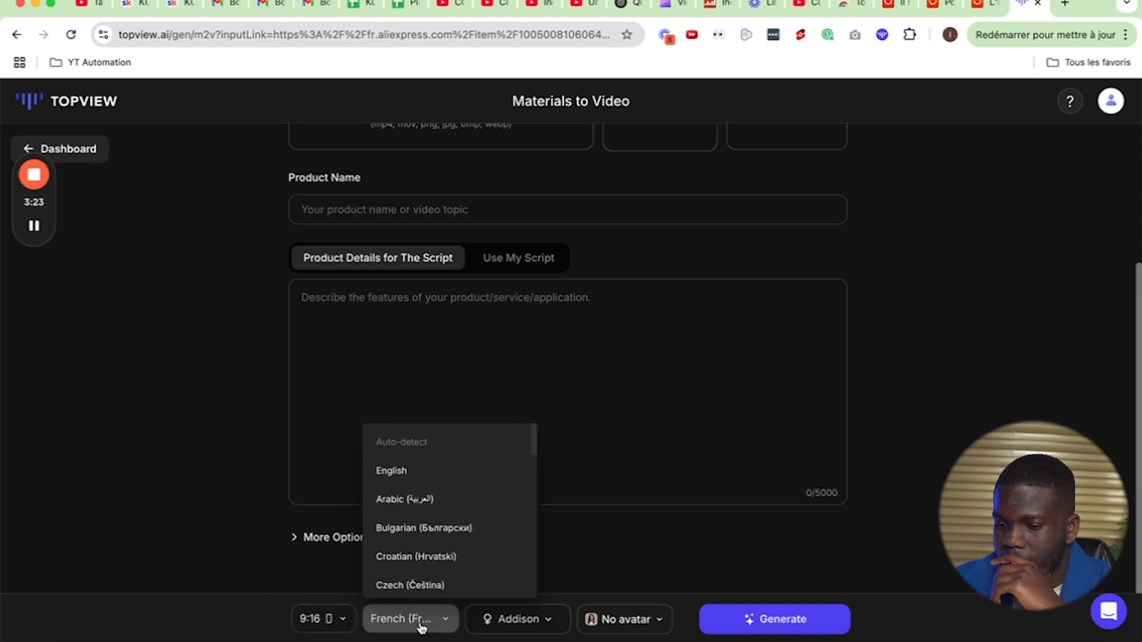
pyautogui.click(421, 625)
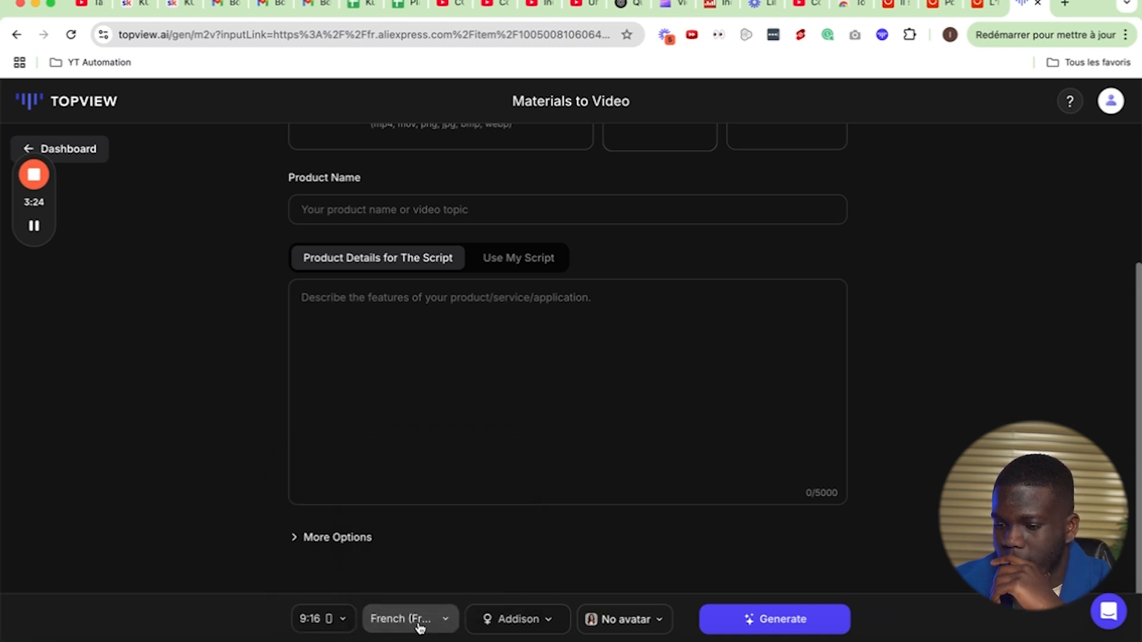
# Set the video's voice to the French young male voice Corentin
pyautogui.click(512, 619)
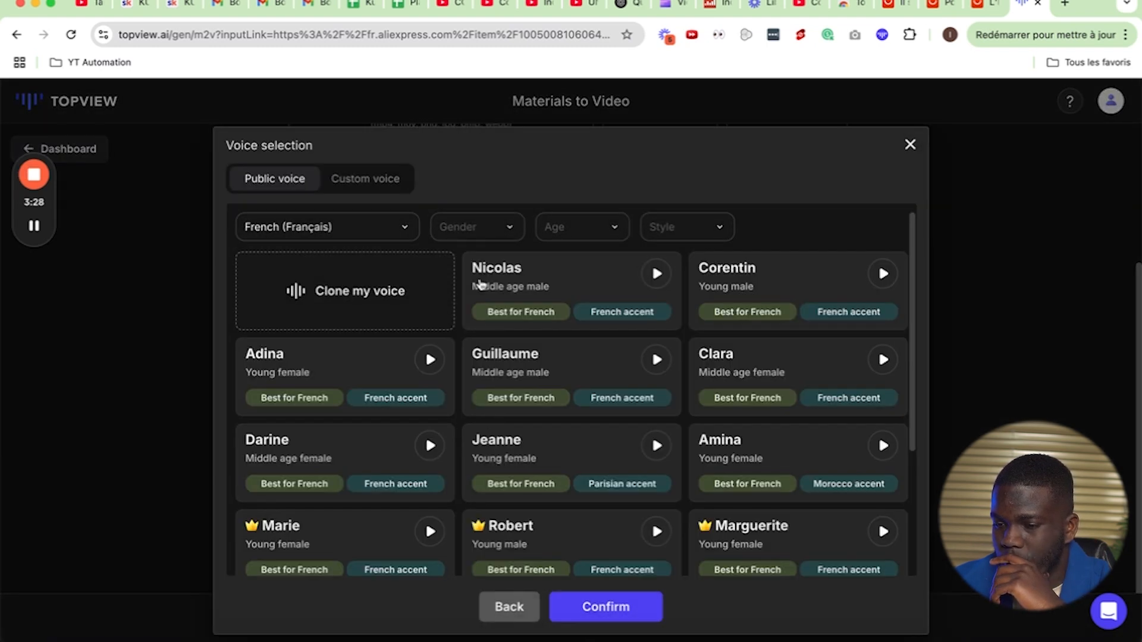
pyautogui.click(736, 289)
pyautogui.click(653, 616)
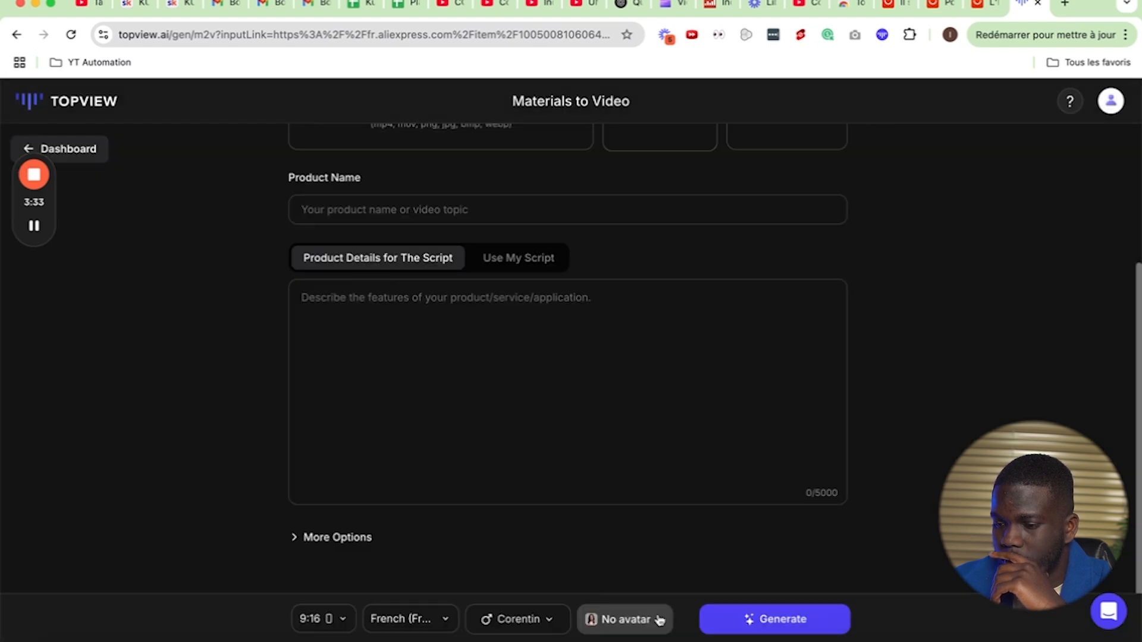
# Set the video's AI avatar to Elias, the man in the dark henley shirt
pyautogui.click(664, 621)
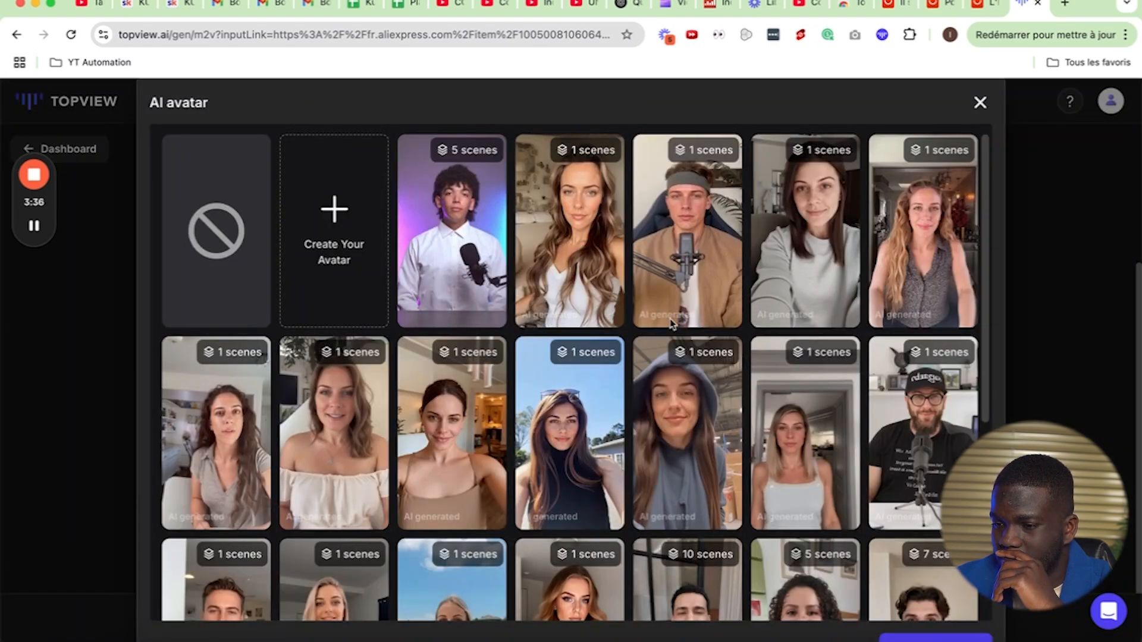
pyautogui.scroll(-3, 654, 327)
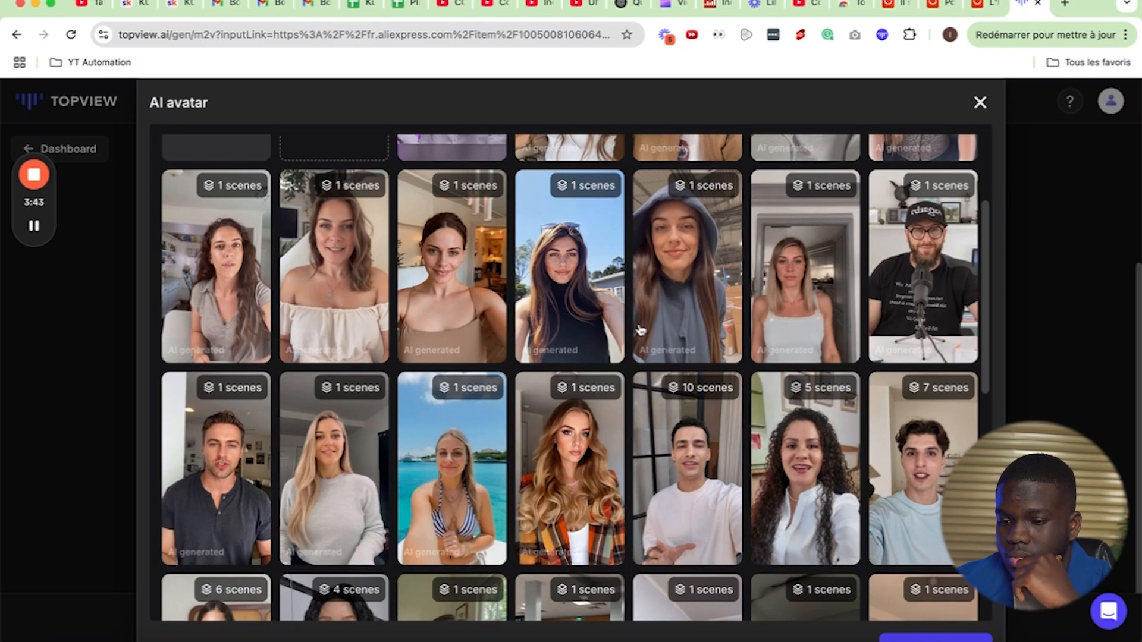
pyautogui.click(205, 482)
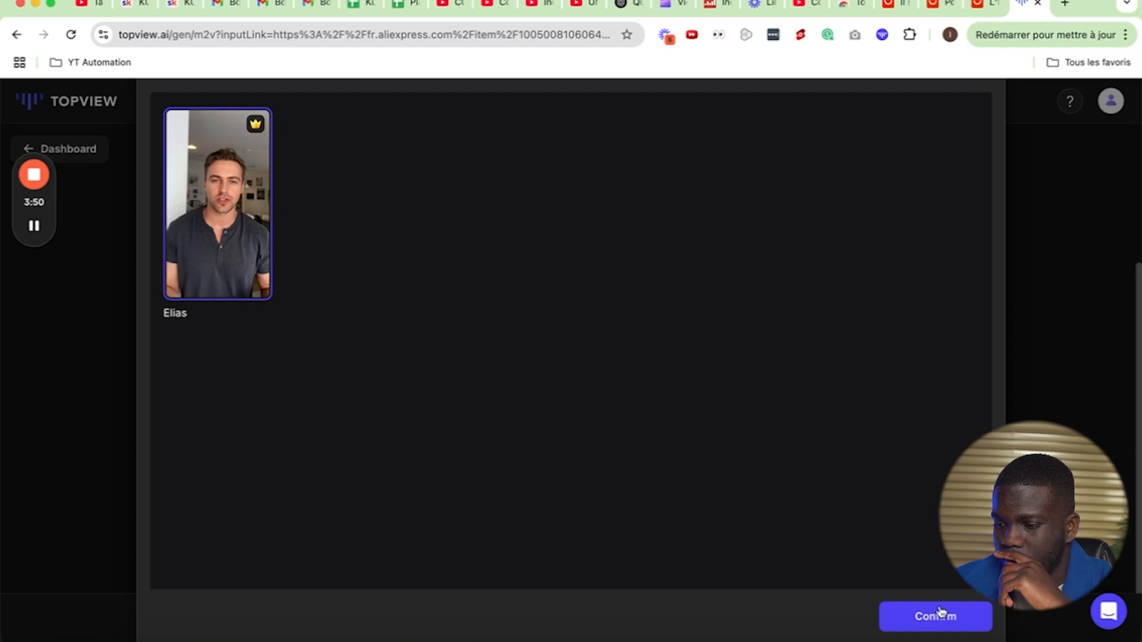
pyautogui.click(940, 614)
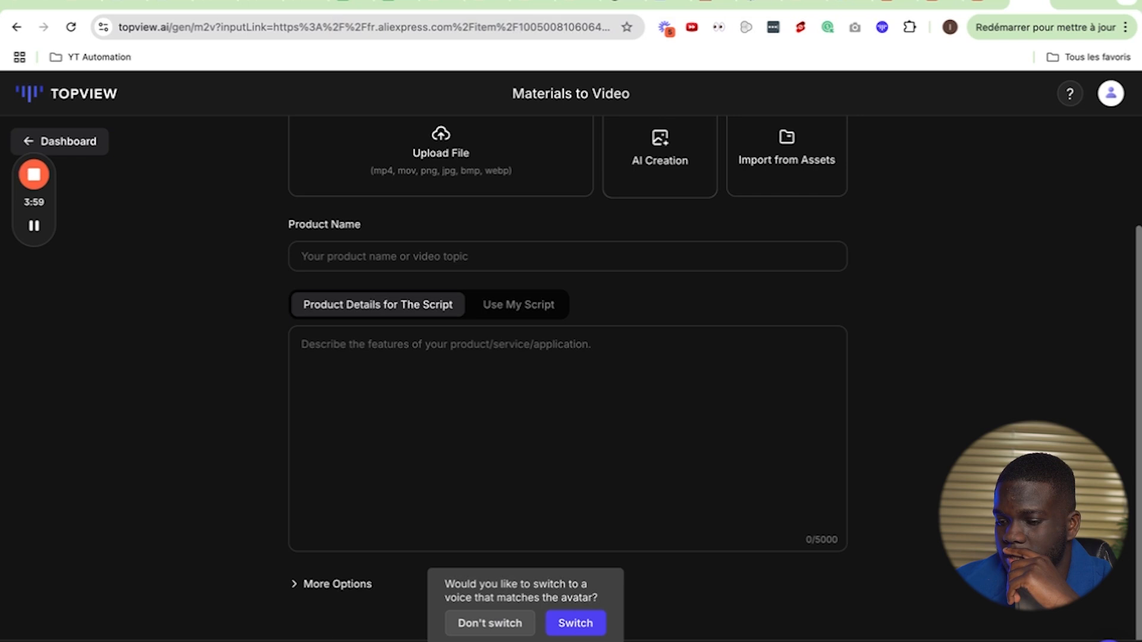
# Accept the voice matching the avatar, try importing the AliExpress product link again, and open the Chrome extension's store page
pyautogui.click(576, 624)
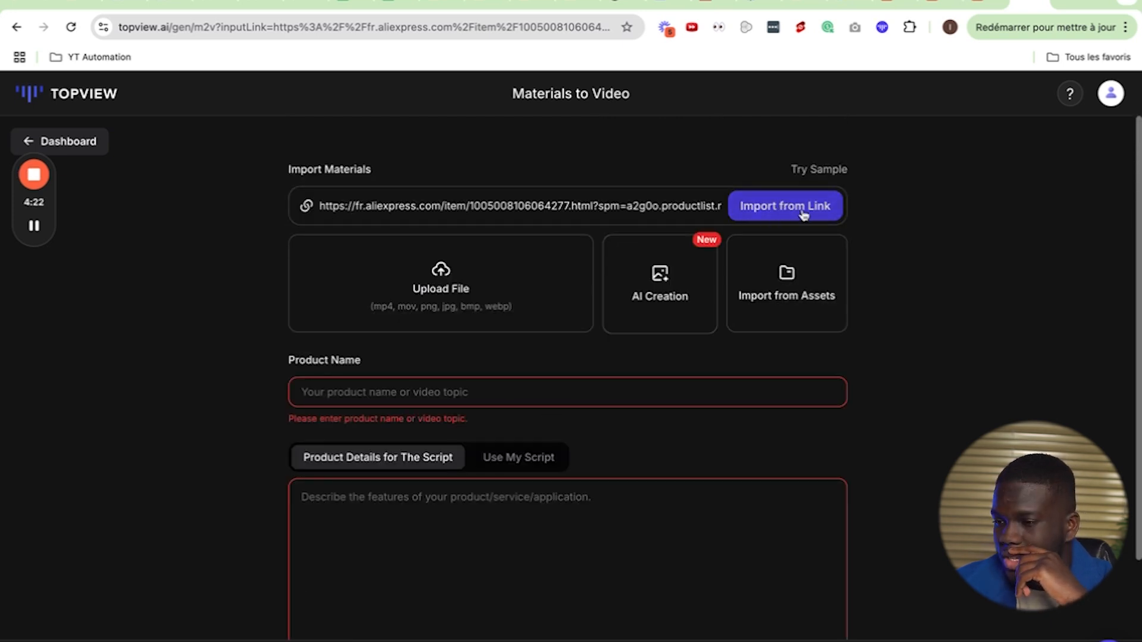
pyautogui.click(805, 215)
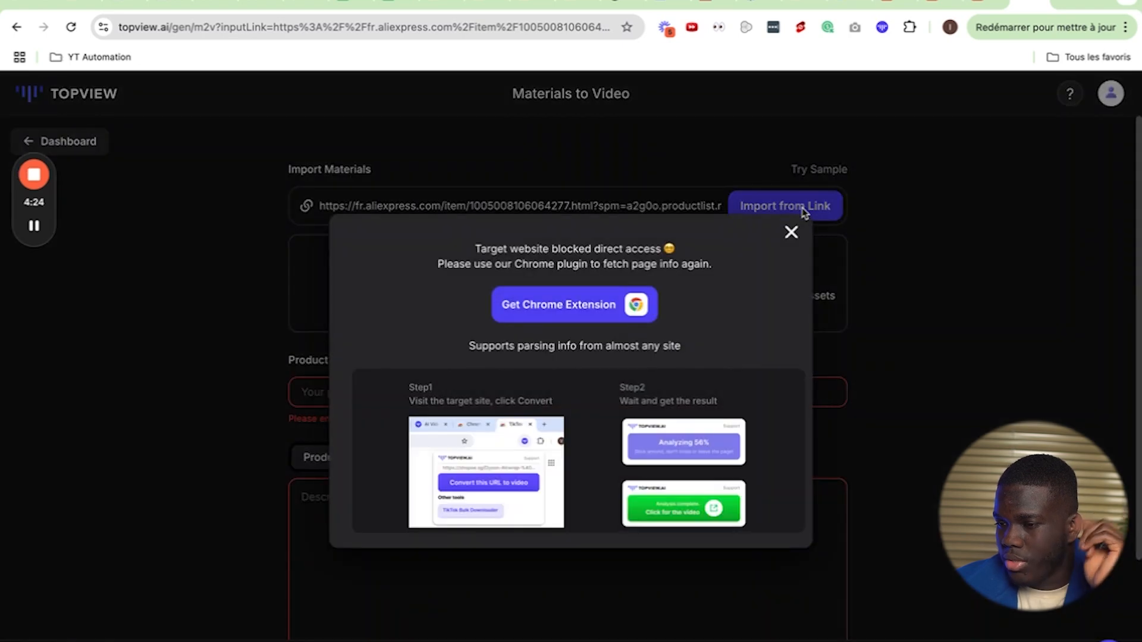
pyautogui.click(583, 306)
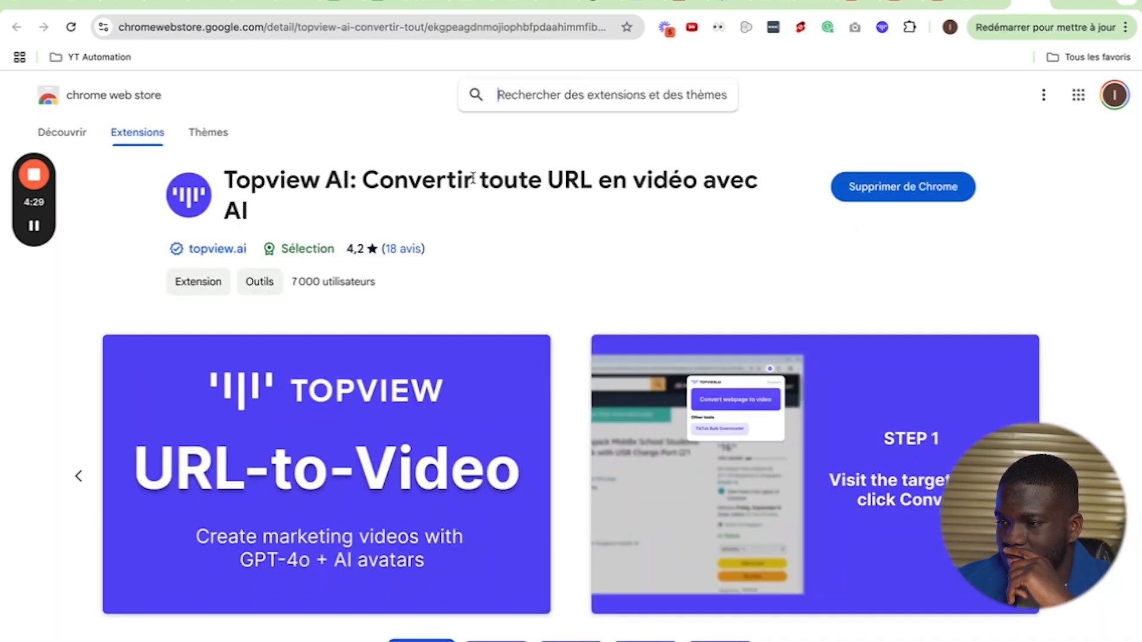
# Convert the AliExpress hair oil page to a video with the Topview browser extension and open the analyzed project
pyautogui.click(946, 6)
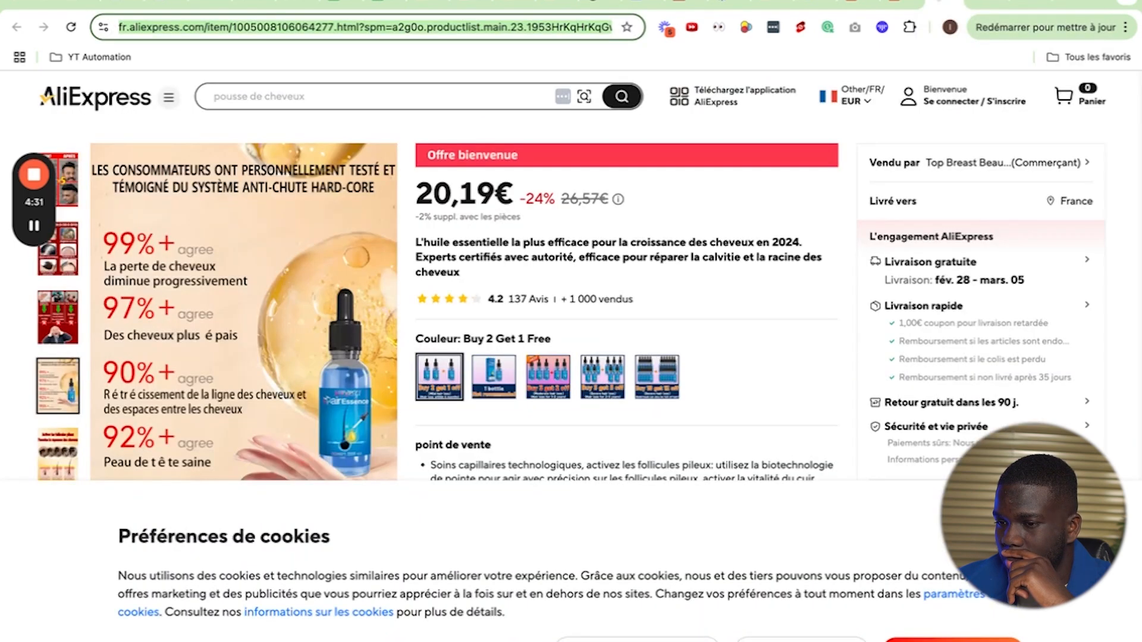
pyautogui.click(882, 28)
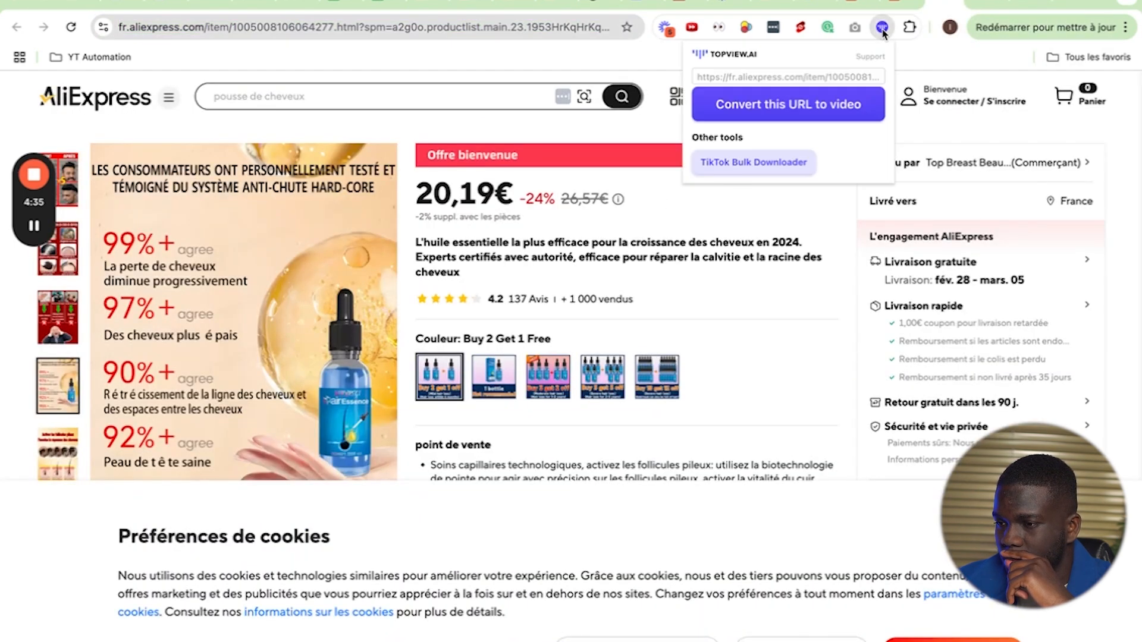
pyautogui.click(793, 109)
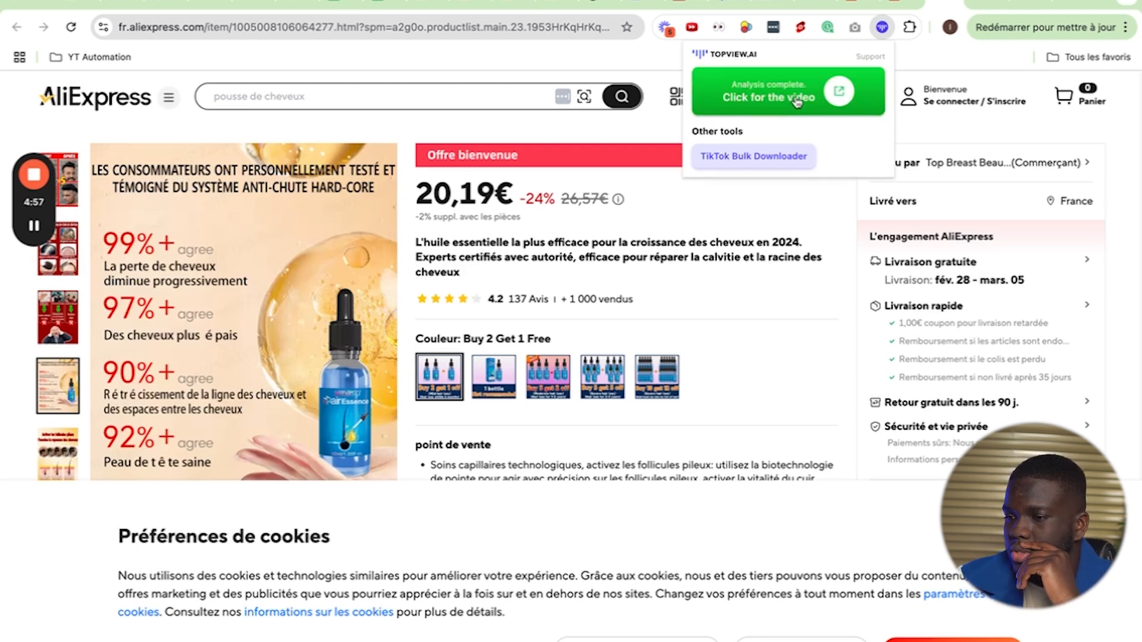
pyautogui.click(786, 104)
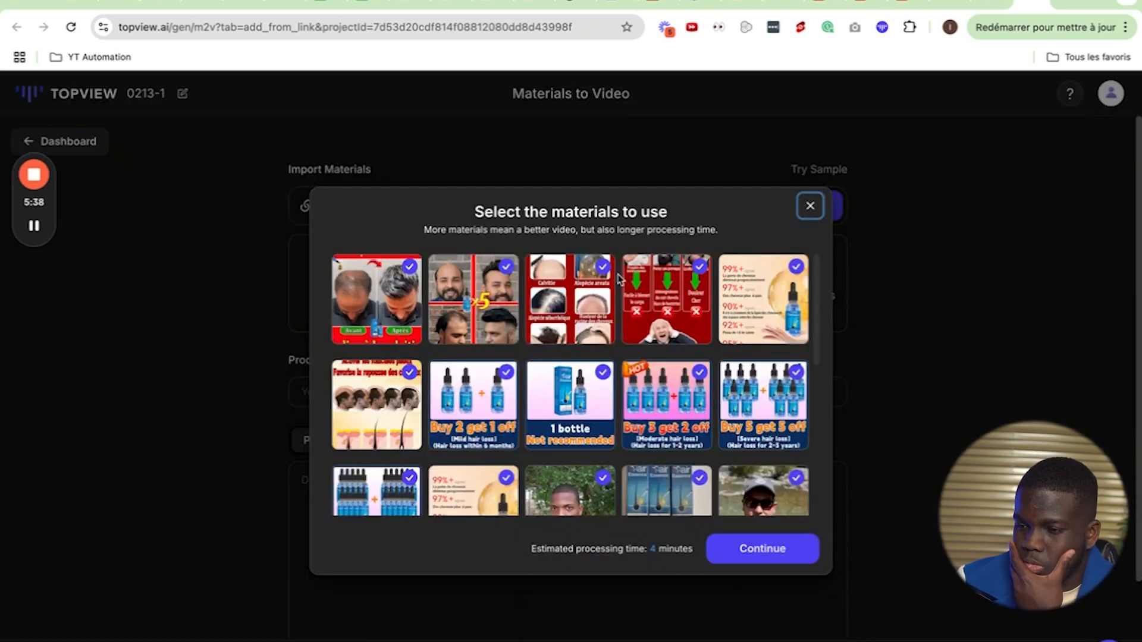
# Import all the images found on the product page as video materials and check the filled-in product name
pyautogui.scroll(-2, 476, 343)
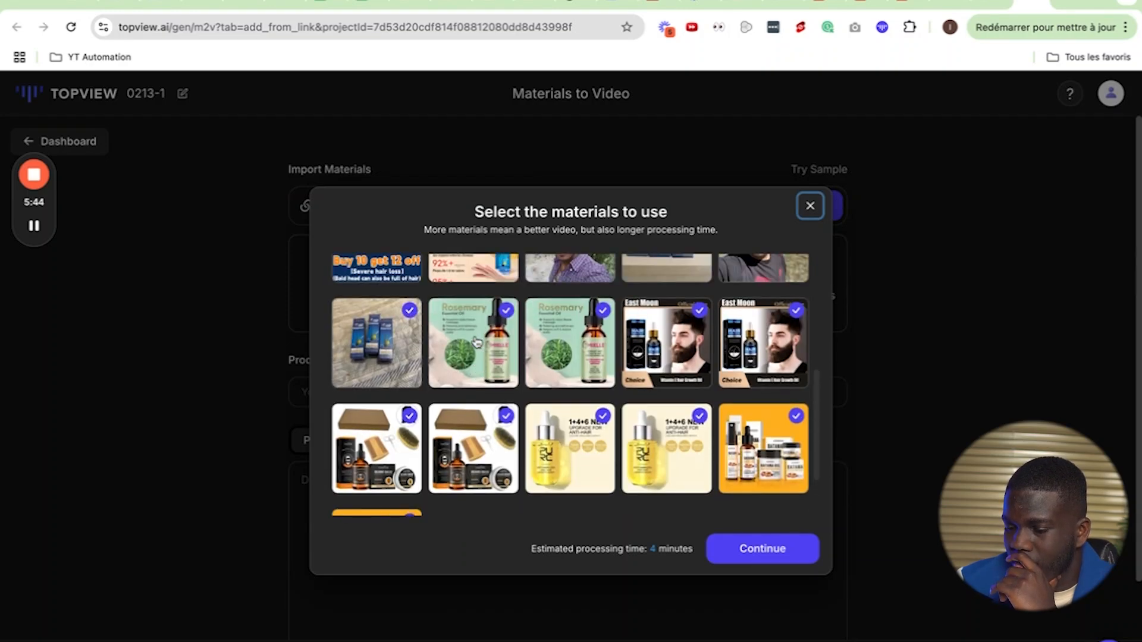
pyautogui.scroll(5, 477, 343)
pyautogui.scroll(-8, 476, 343)
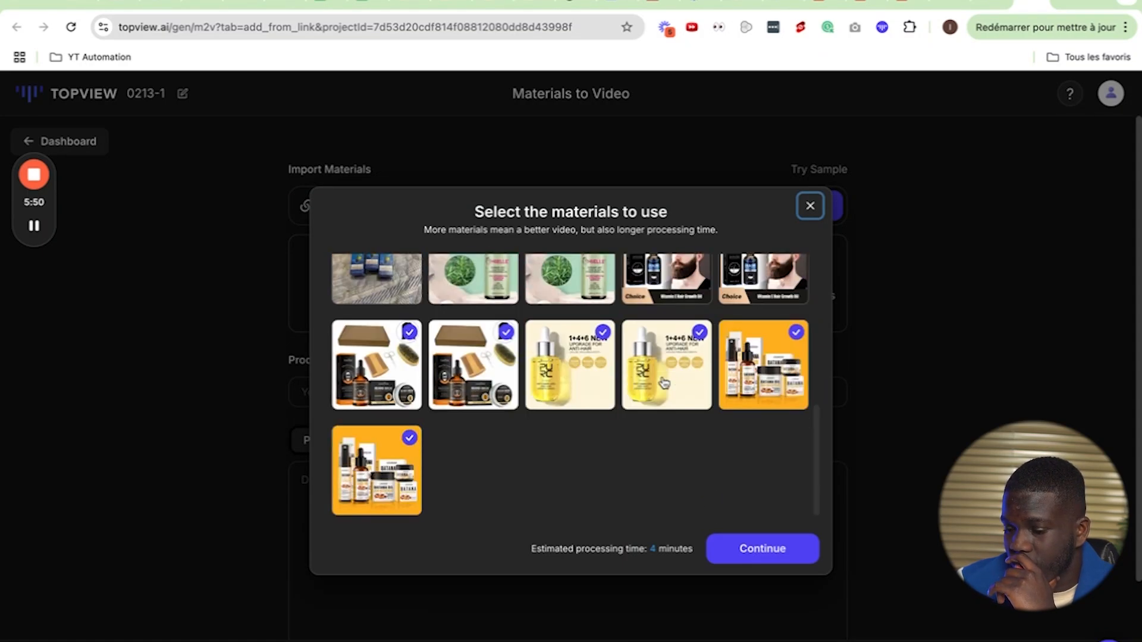
pyautogui.click(772, 548)
pyautogui.scroll(-5, 772, 548)
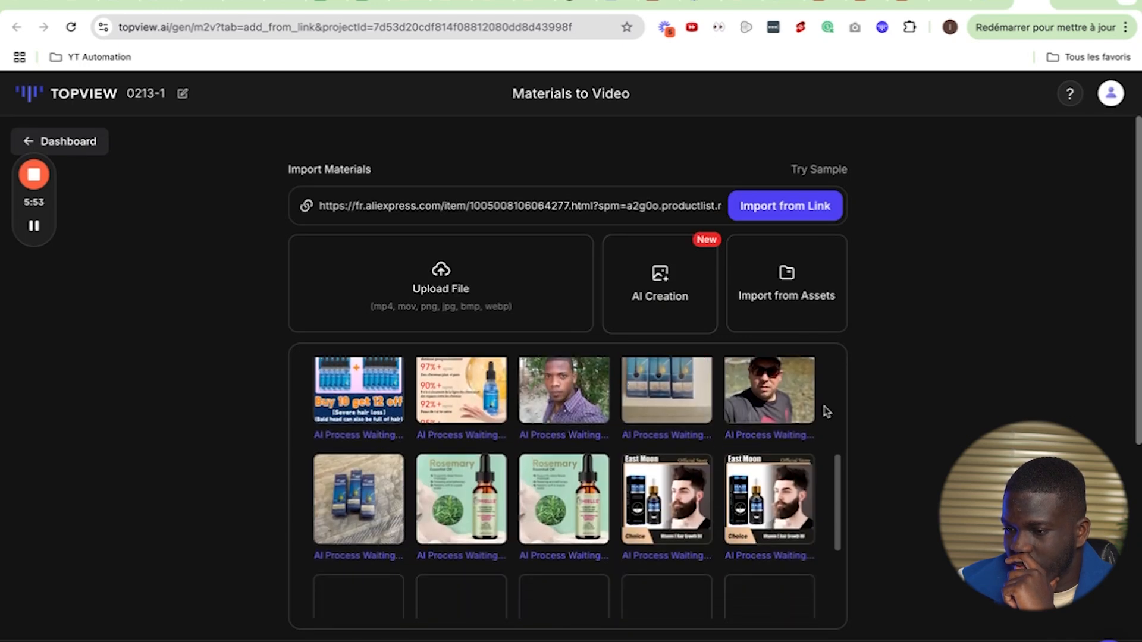
pyautogui.scroll(-6, 425, 344)
pyautogui.click(425, 343)
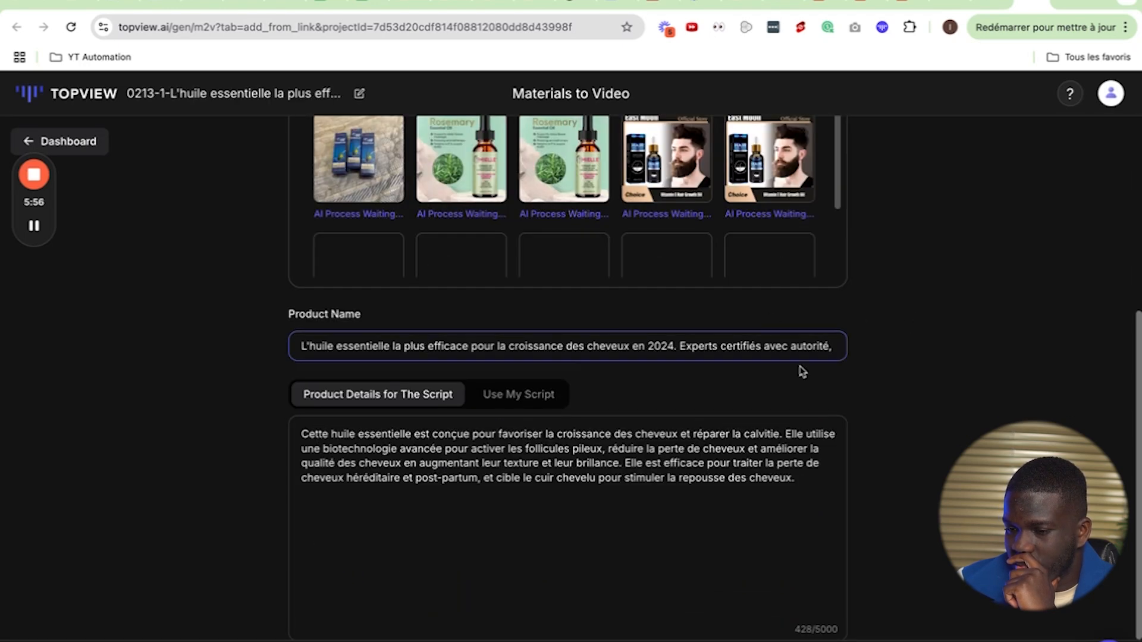
# Set the new project's voice to Corentin, the young male French voice
pyautogui.scroll(-3, 576, 470)
pyautogui.click(429, 354)
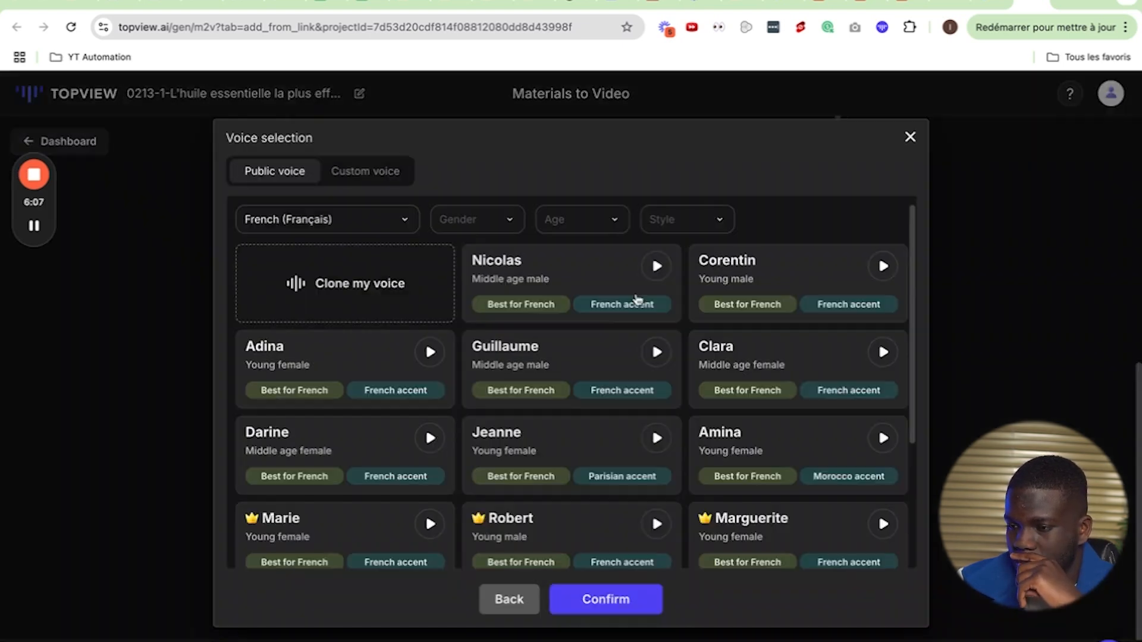
pyautogui.click(757, 263)
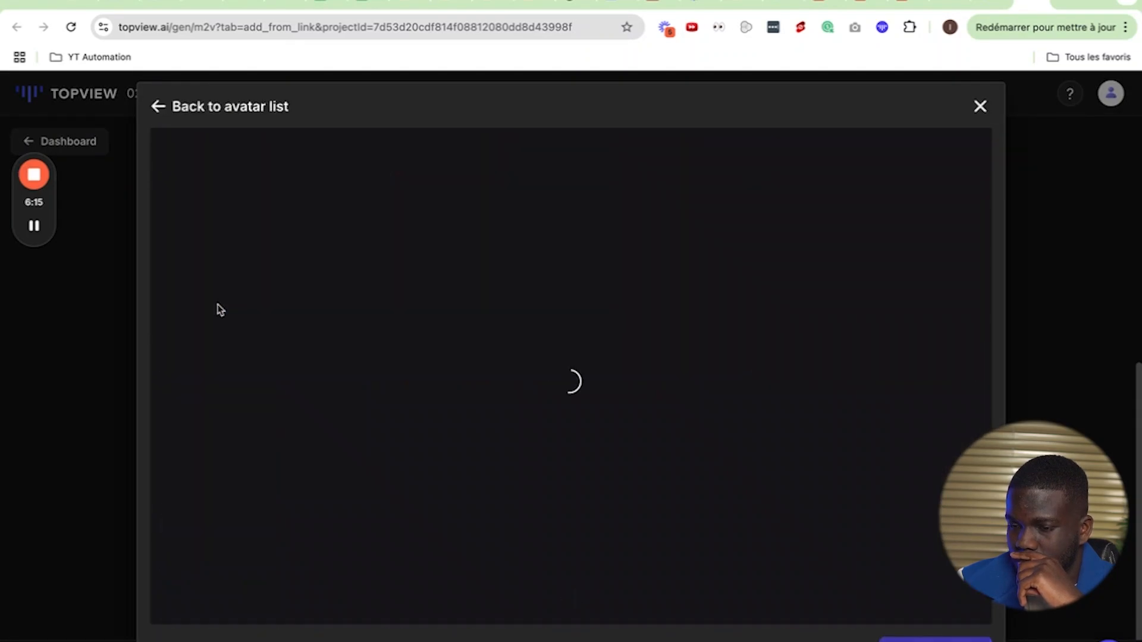
# Set the AI avatar to Elias and accept the voice that matches the avatar
pyautogui.click(224, 247)
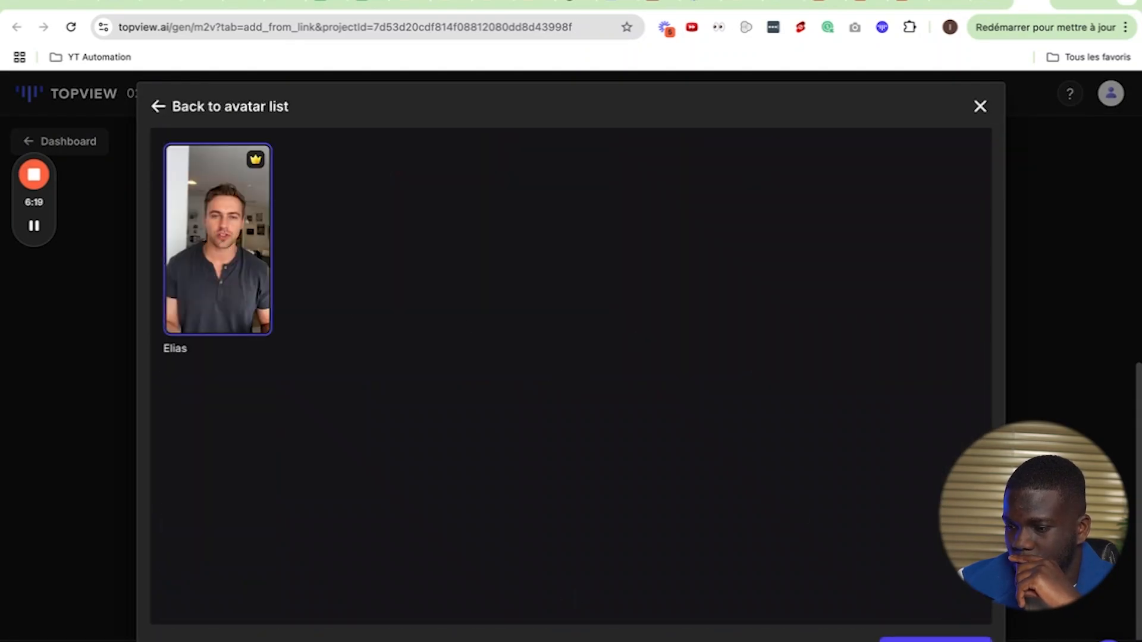
pyautogui.click(935, 639)
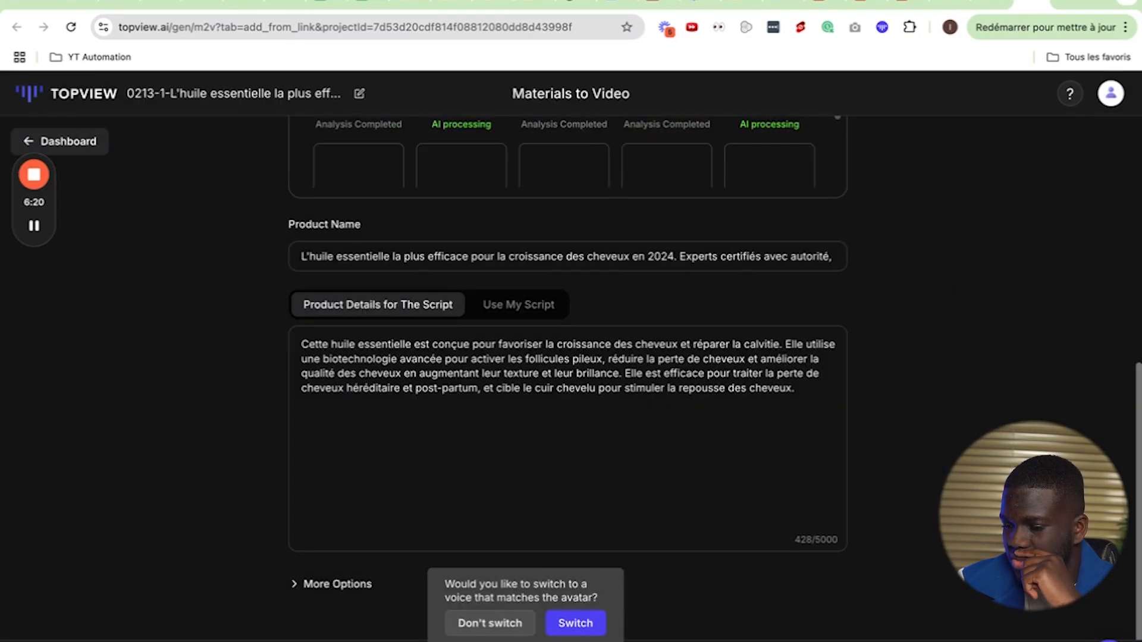
pyautogui.click(572, 628)
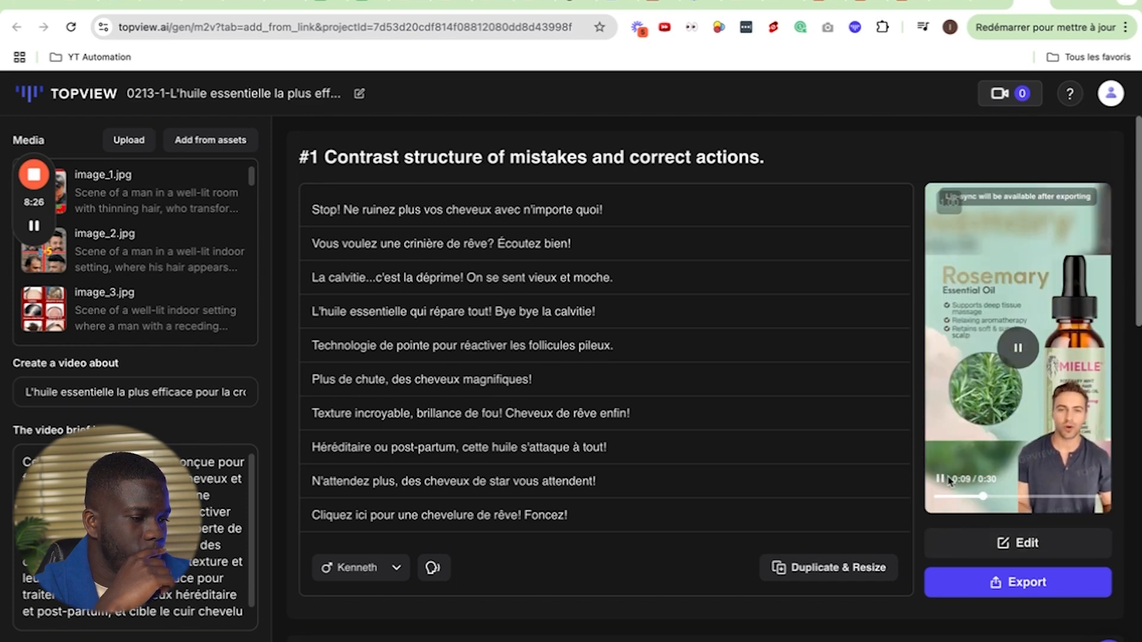
# Review the second and third generated scripts and request a preview of script #3, the pain points version
pyautogui.scroll(-9, 762, 449)
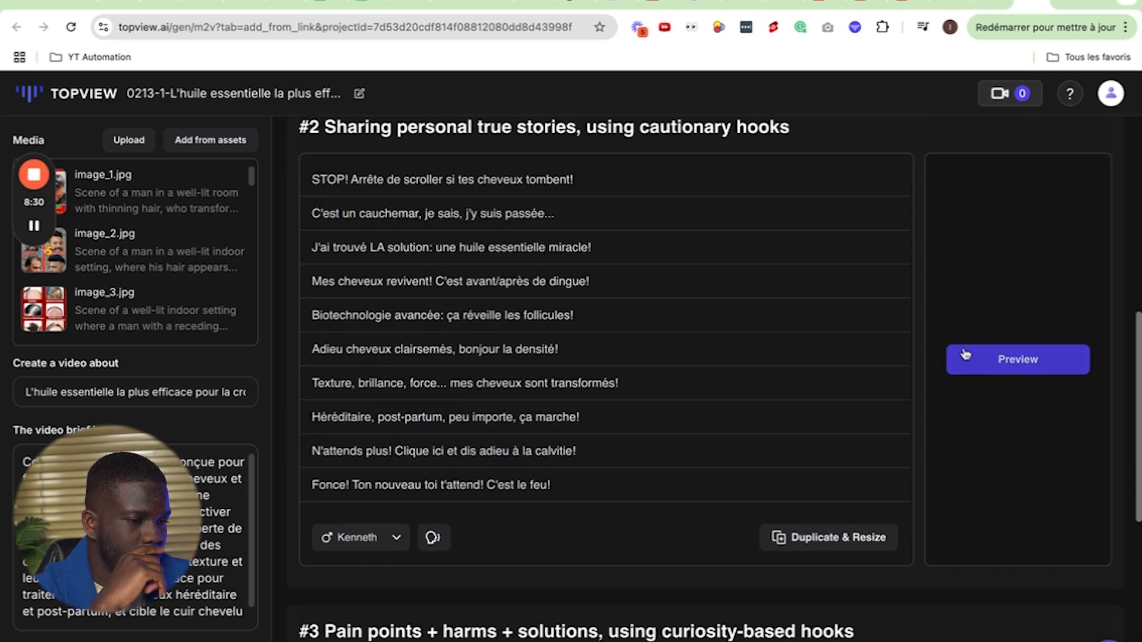
pyautogui.scroll(-7, 991, 356)
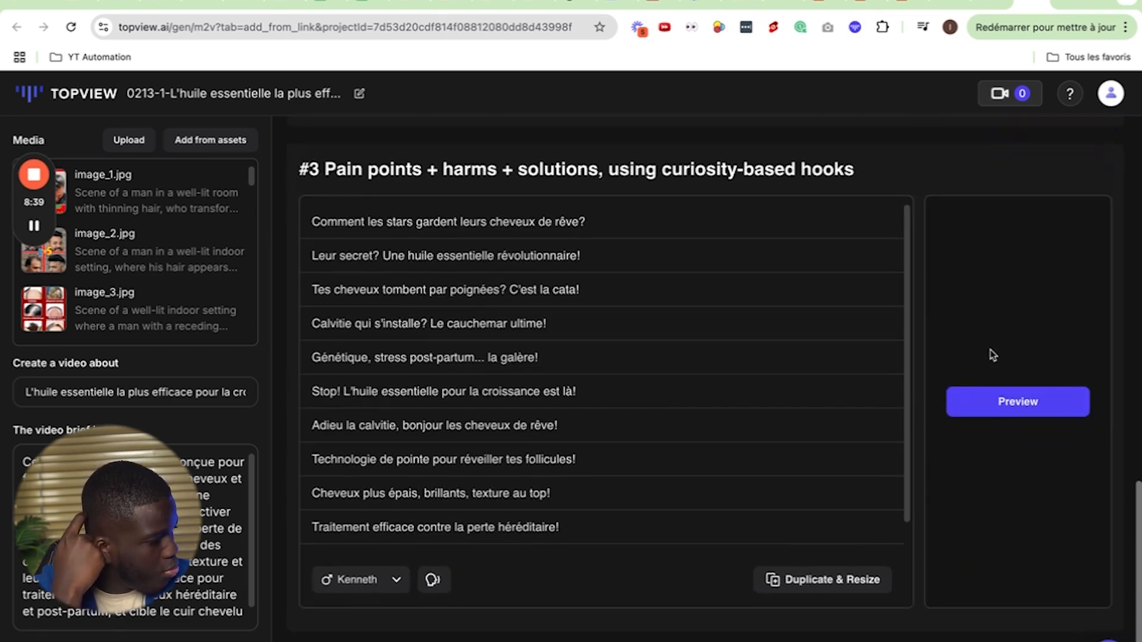
pyautogui.click(1015, 402)
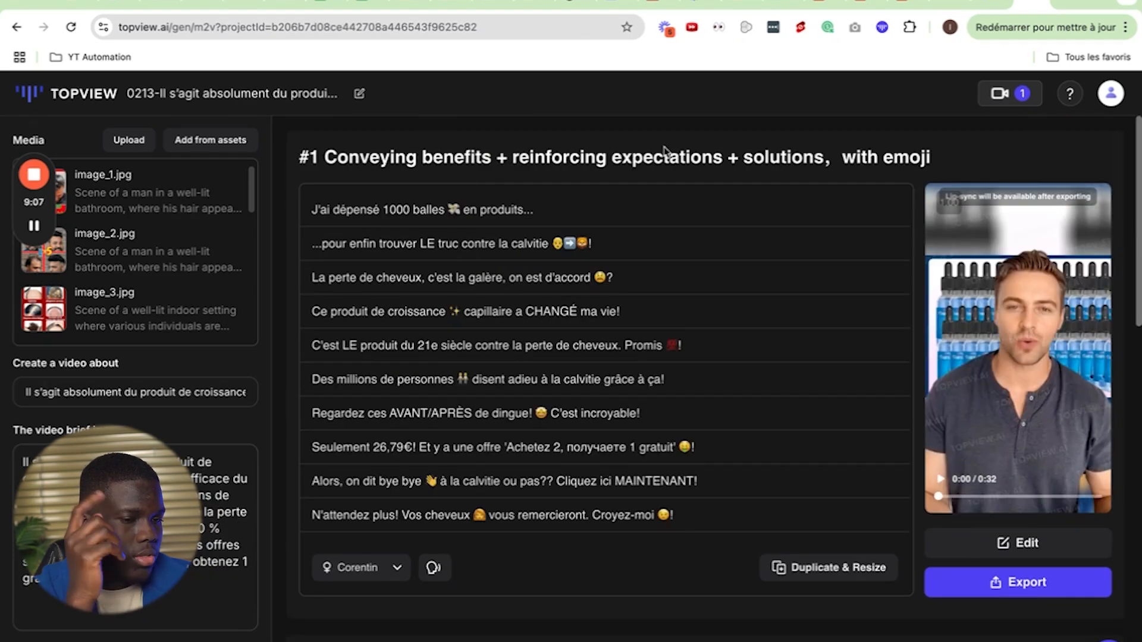
# Play the previews of videos #1 and #2 in the earlier hair-growth product project
pyautogui.click(940, 479)
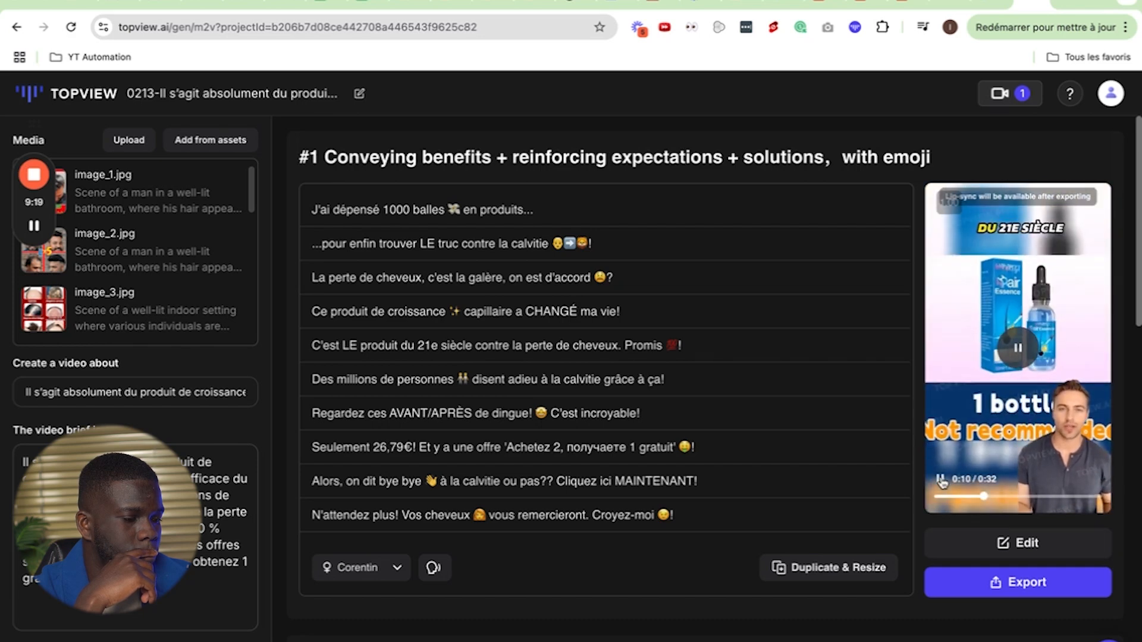
pyautogui.click(940, 480)
pyautogui.scroll(-10, 941, 480)
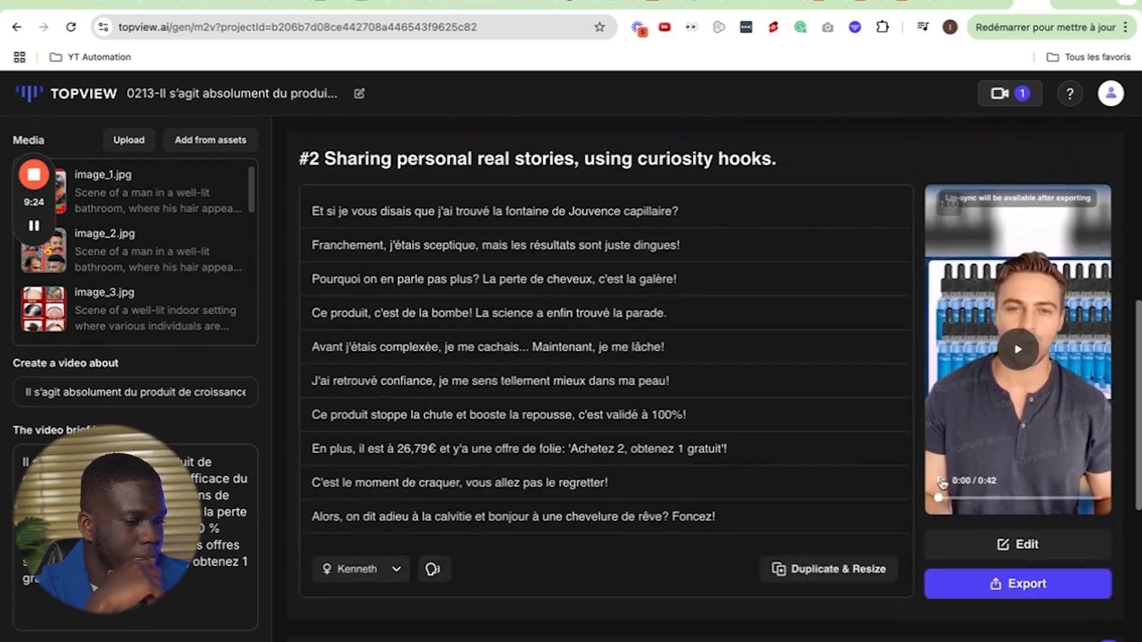
pyautogui.click(1014, 342)
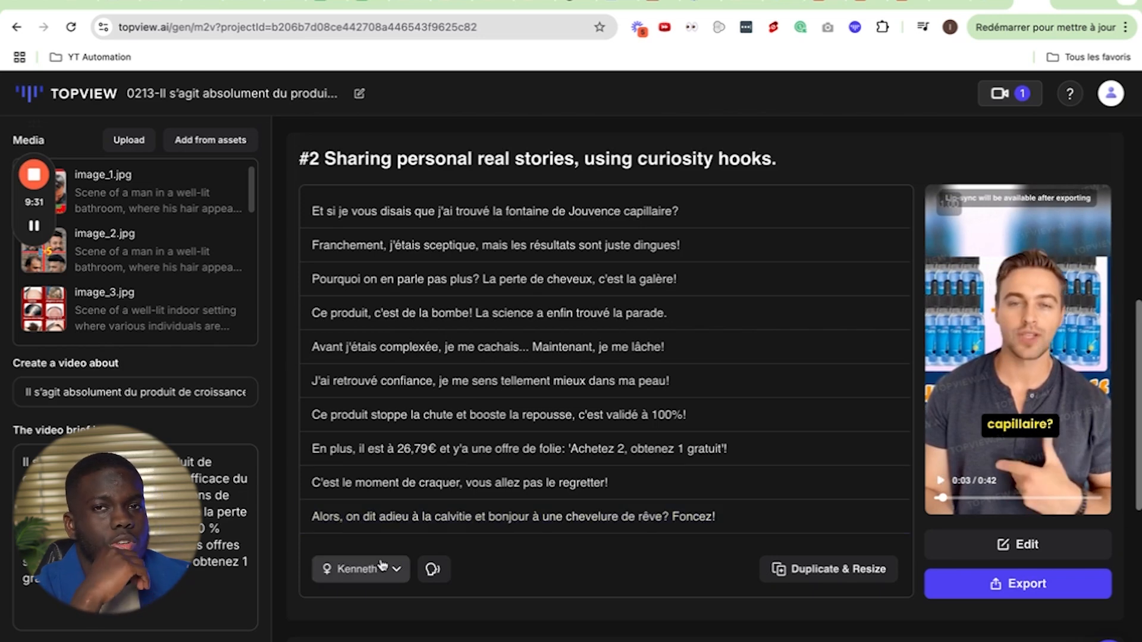
# Change the voice of script #2 to Charles, the young male voice, and apply it to a new preview
pyautogui.click(397, 572)
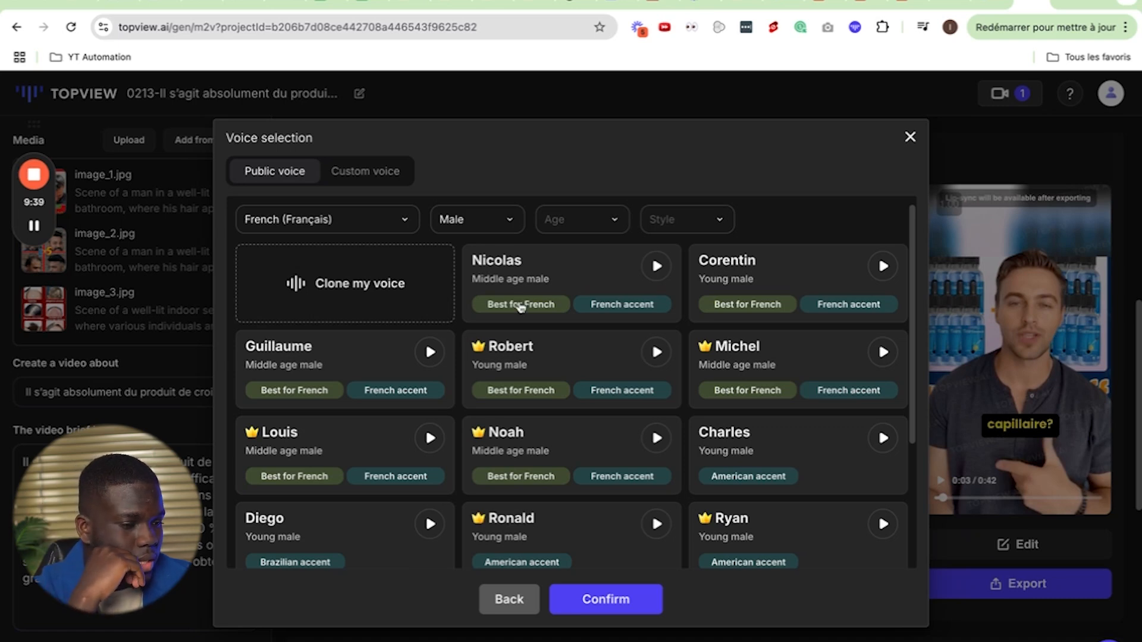
pyautogui.click(774, 439)
pyautogui.click(606, 599)
pyautogui.scroll(-1, 503, 483)
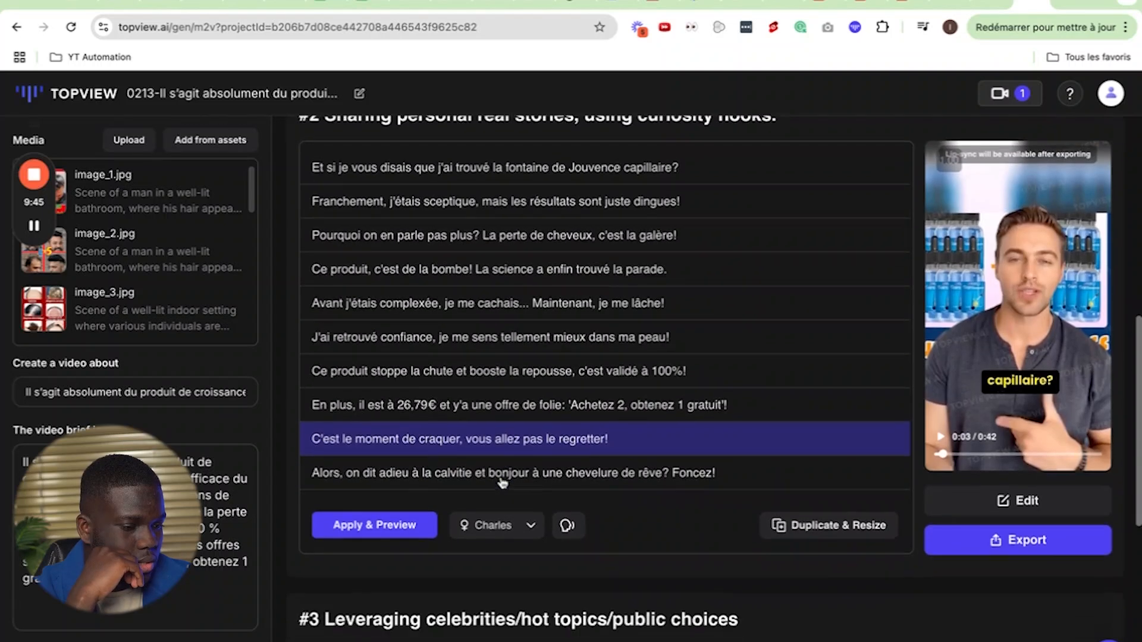
pyautogui.click(374, 524)
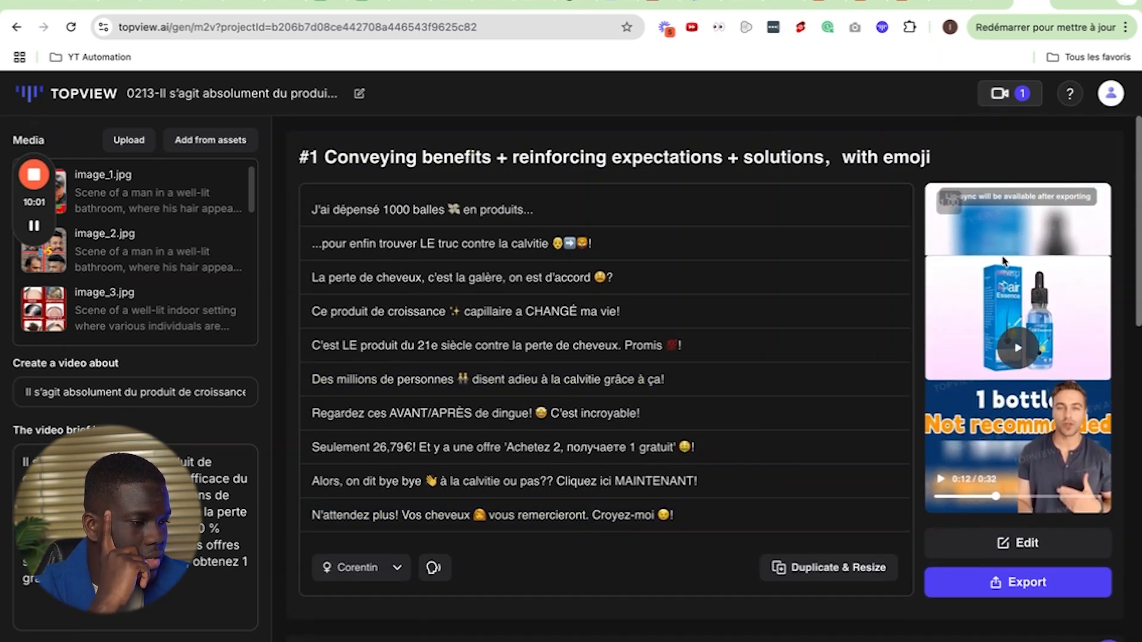
# Open video #1 in the scene editor and play its opening scenes
pyautogui.click(1031, 543)
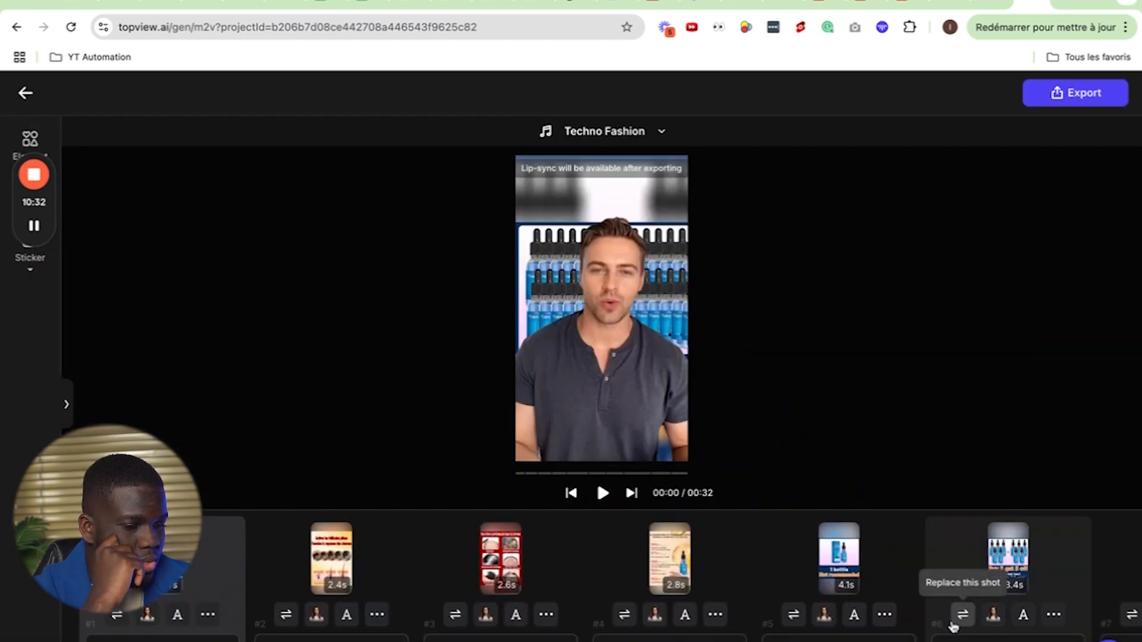
pyautogui.click(181, 622)
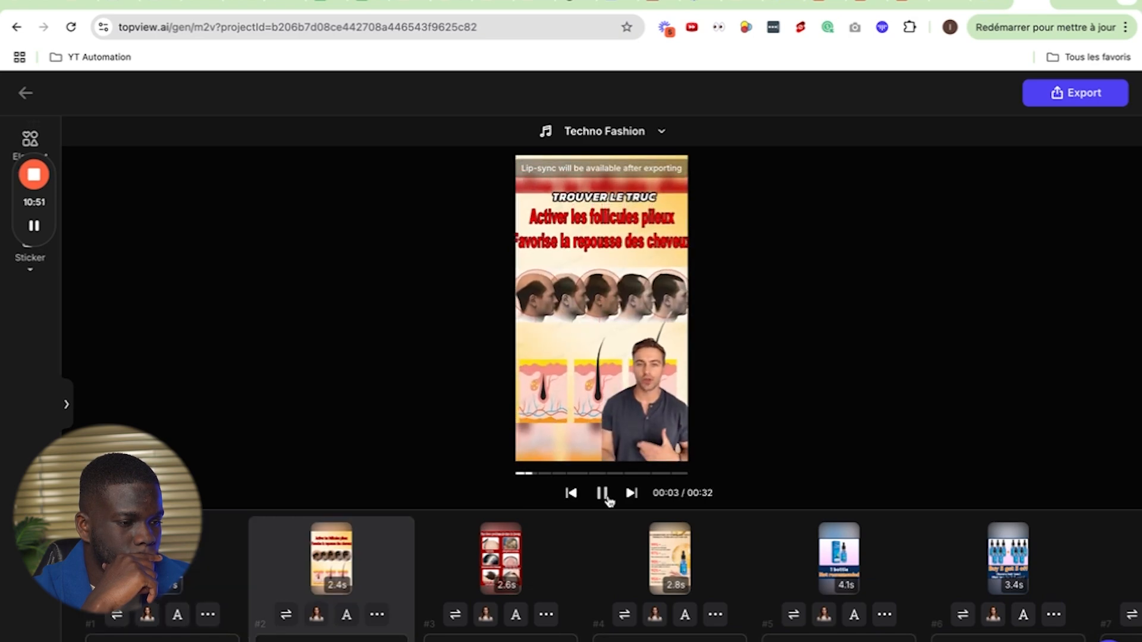
pyautogui.click(604, 496)
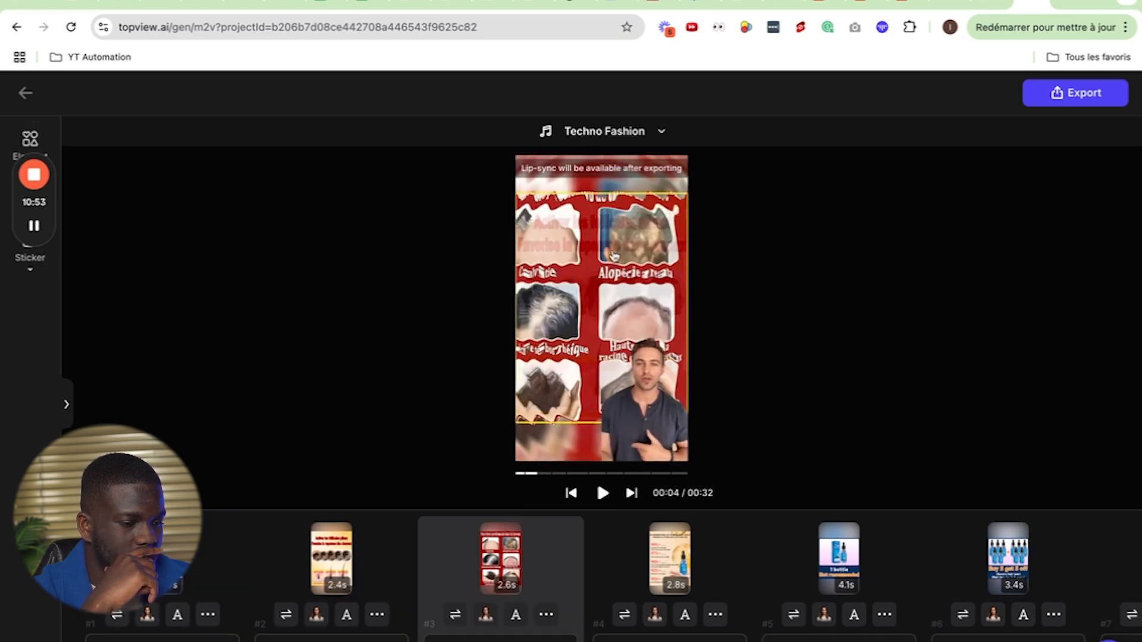
# Apply the Zoom transition to the first scene and preview it
pyautogui.click(224, 629)
pyautogui.click(208, 614)
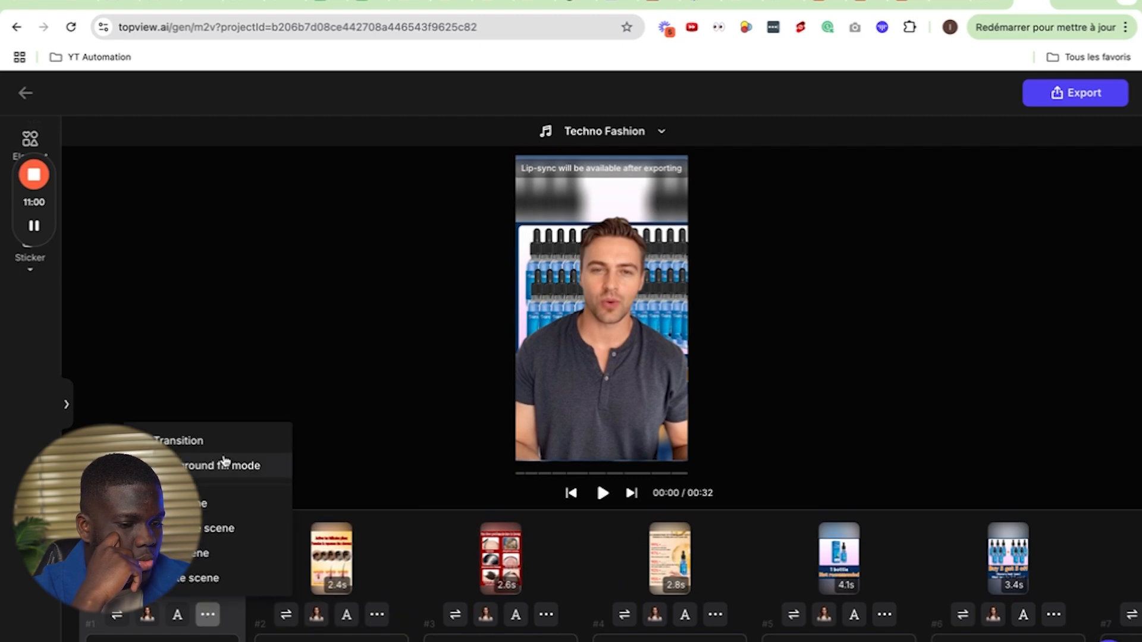
pyautogui.click(205, 443)
pyautogui.click(455, 300)
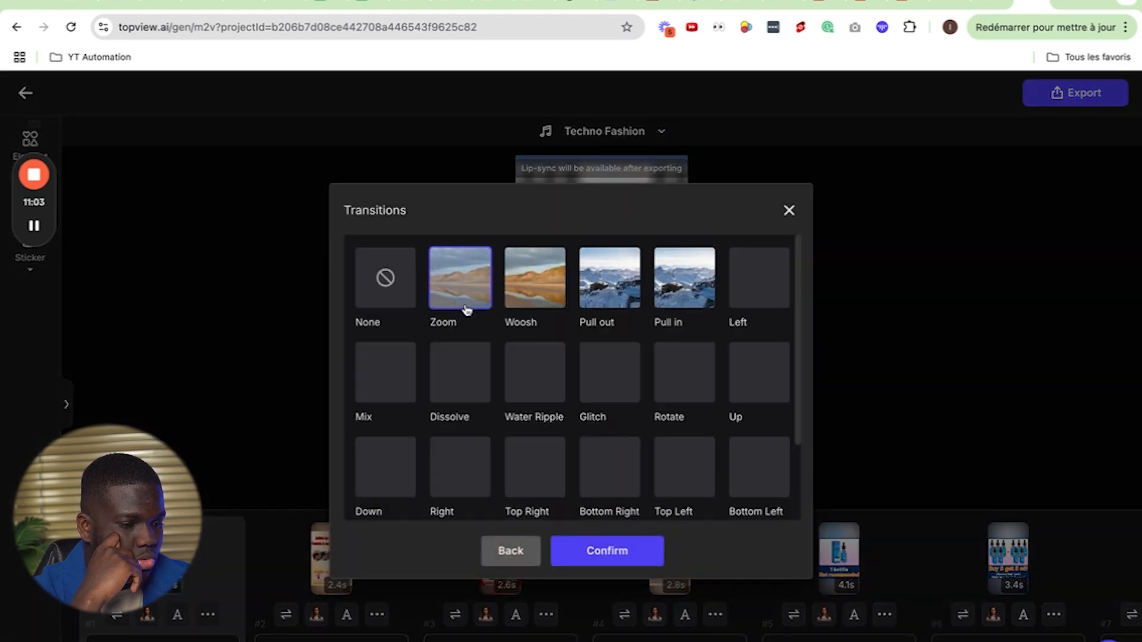
pyautogui.click(627, 552)
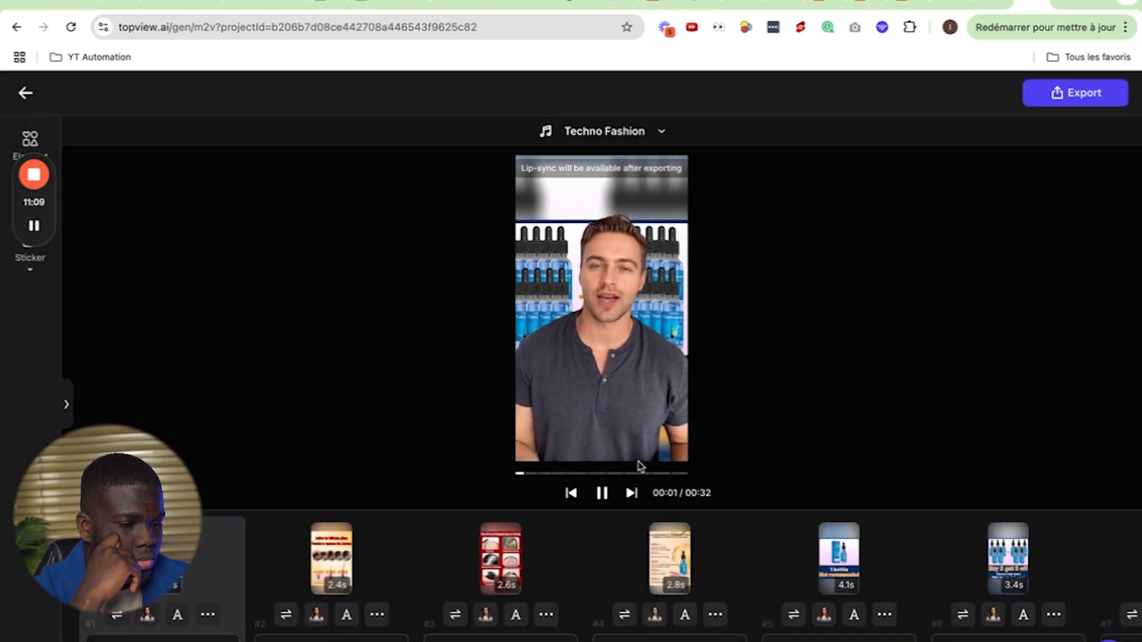
pyautogui.click(601, 493)
# Look through the video's scenes, then inspect the first scene's AI avatar settings and its additional scene options
pyautogui.hscroll(10, 370, 561)
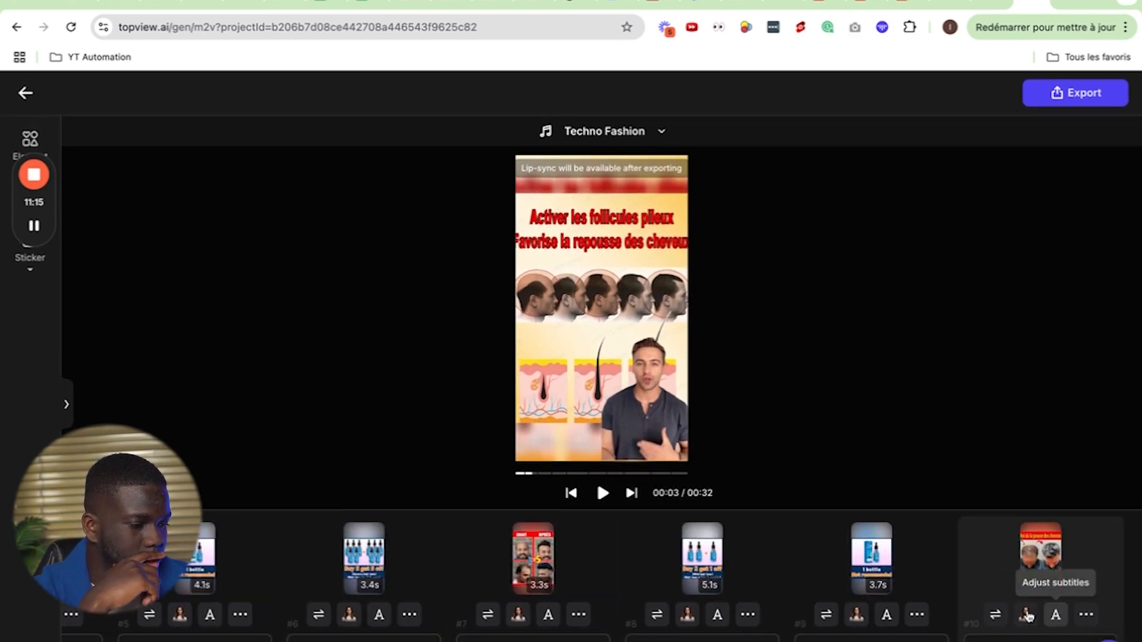
pyautogui.hscroll(-1, 687, 593)
pyautogui.hscroll(-10, 687, 594)
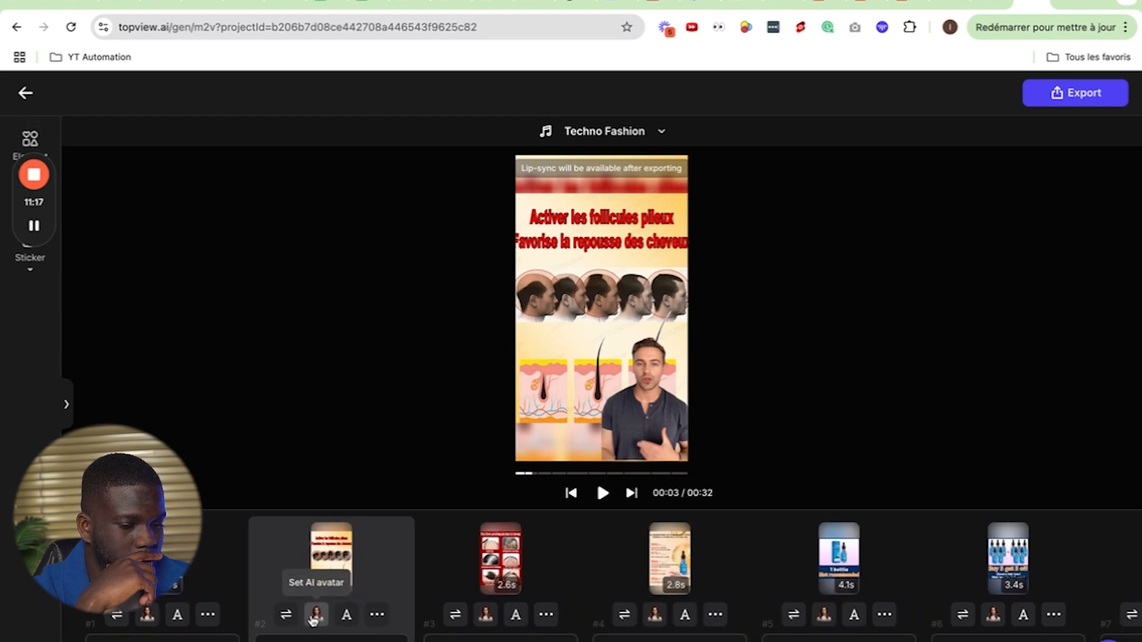
pyautogui.click(147, 614)
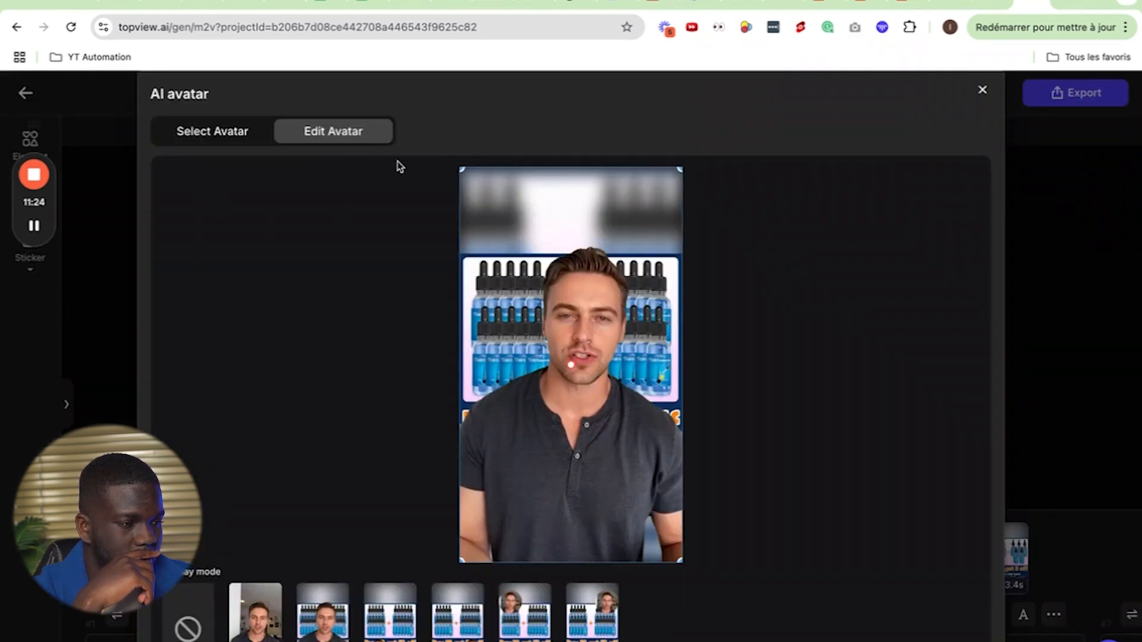
pyautogui.click(982, 90)
pyautogui.click(205, 616)
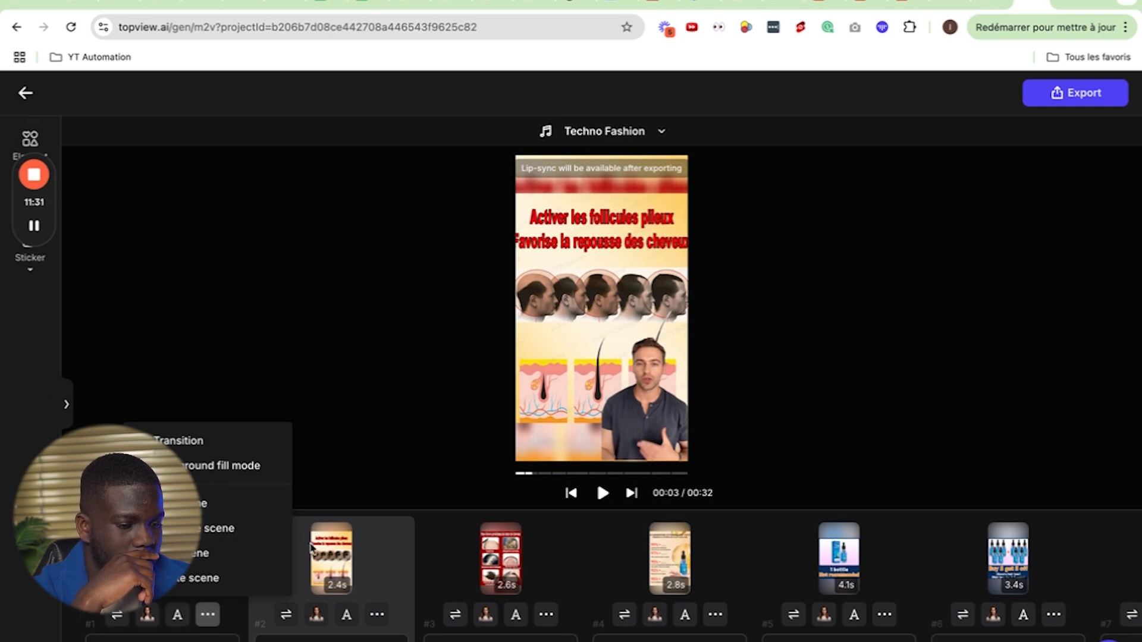
# Look over the video's scenes and examine the first scene's subtitle style, position and size options without changing them
pyautogui.click(177, 615)
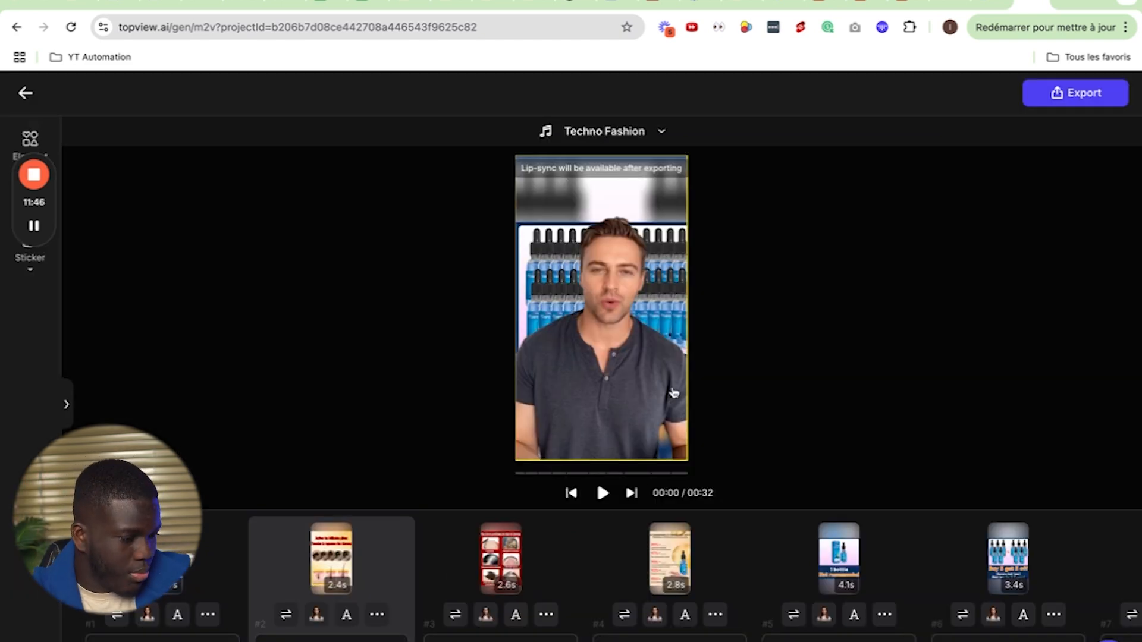
pyautogui.hscroll(10, 859, 594)
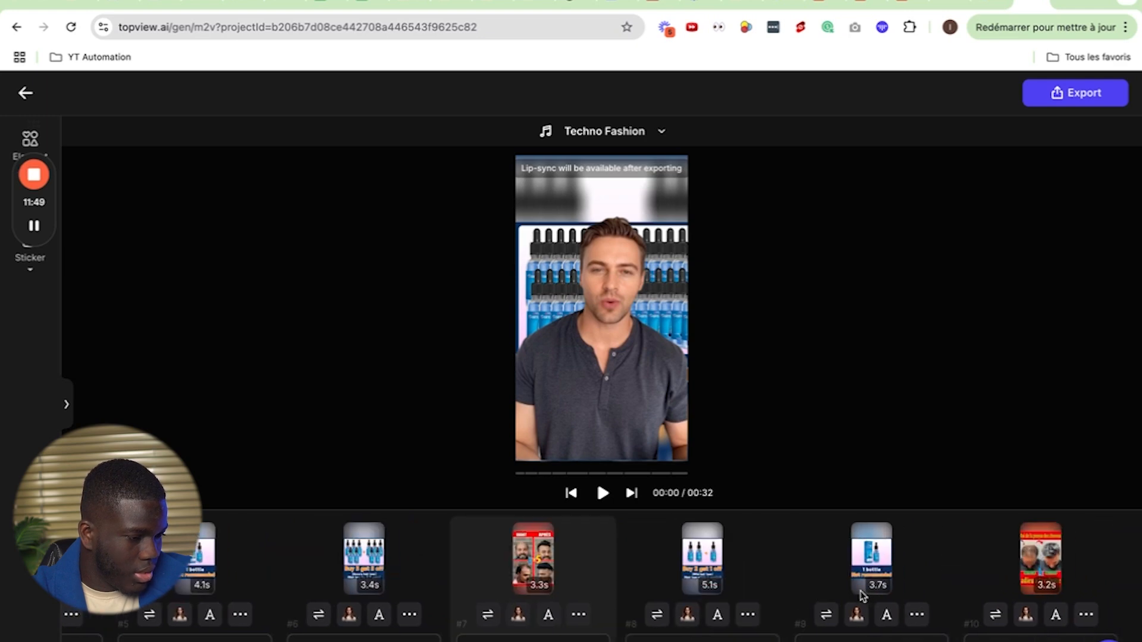
pyautogui.hscroll(-10, 684, 604)
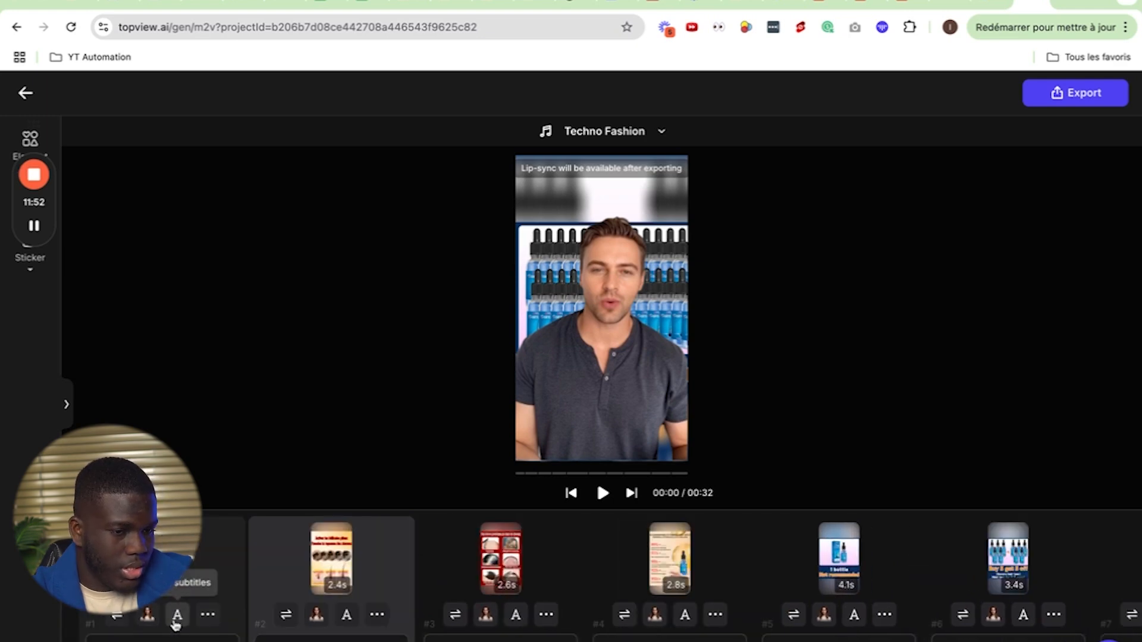
pyautogui.click(177, 615)
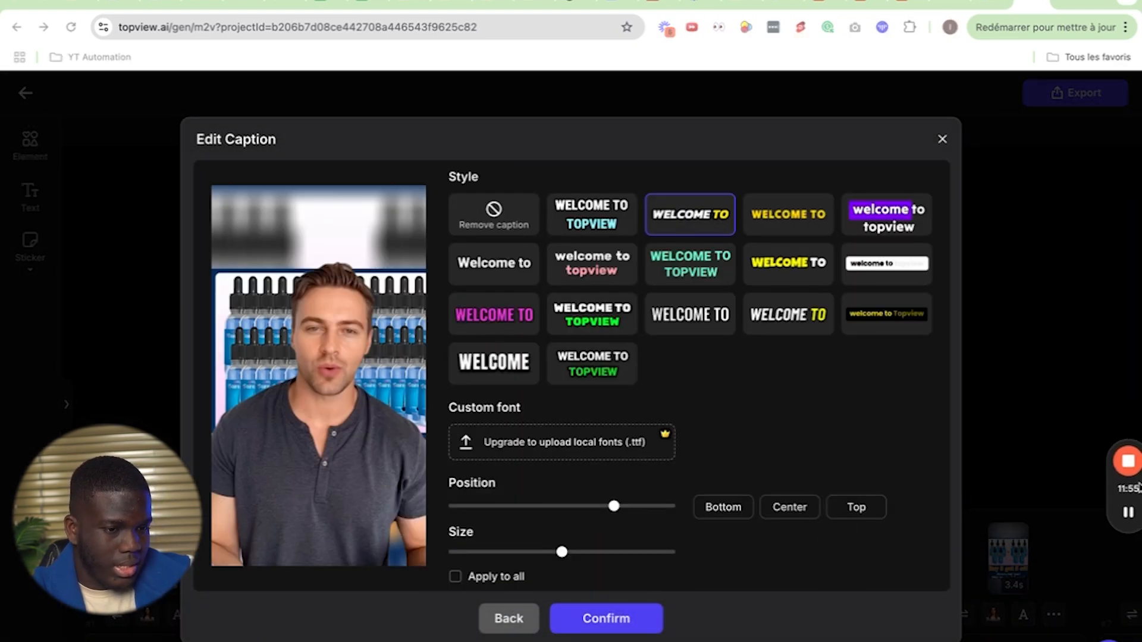
pyautogui.click(942, 138)
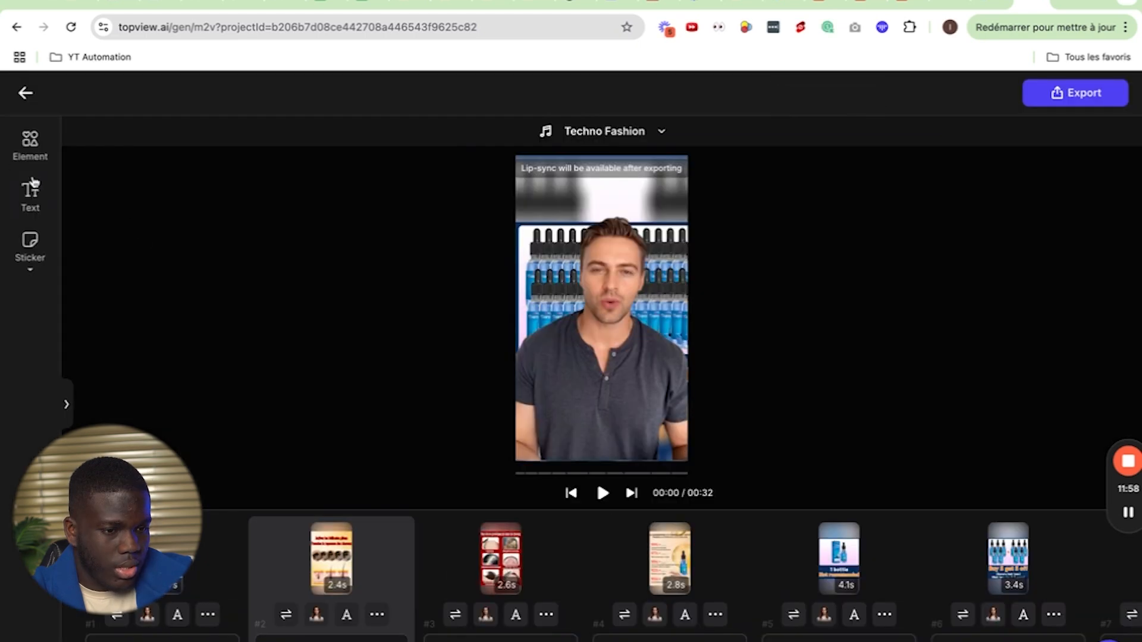
# Add the text "Le Produit qui vaincu ma calvitie" above the avatar's head in the first scene
pyautogui.click(29, 143)
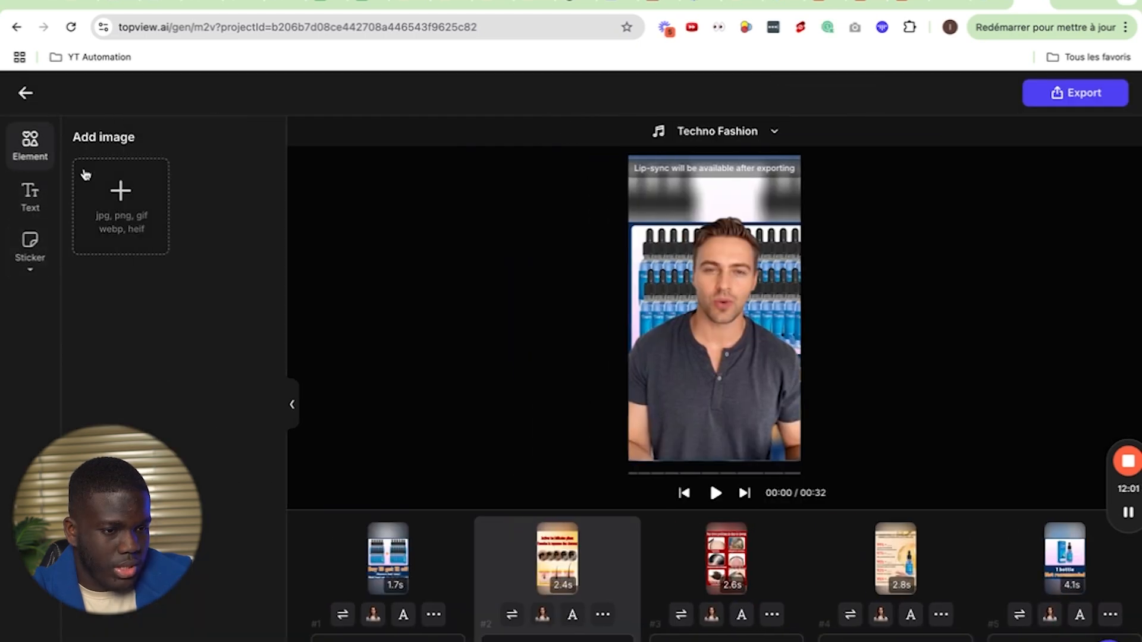
pyautogui.click(33, 193)
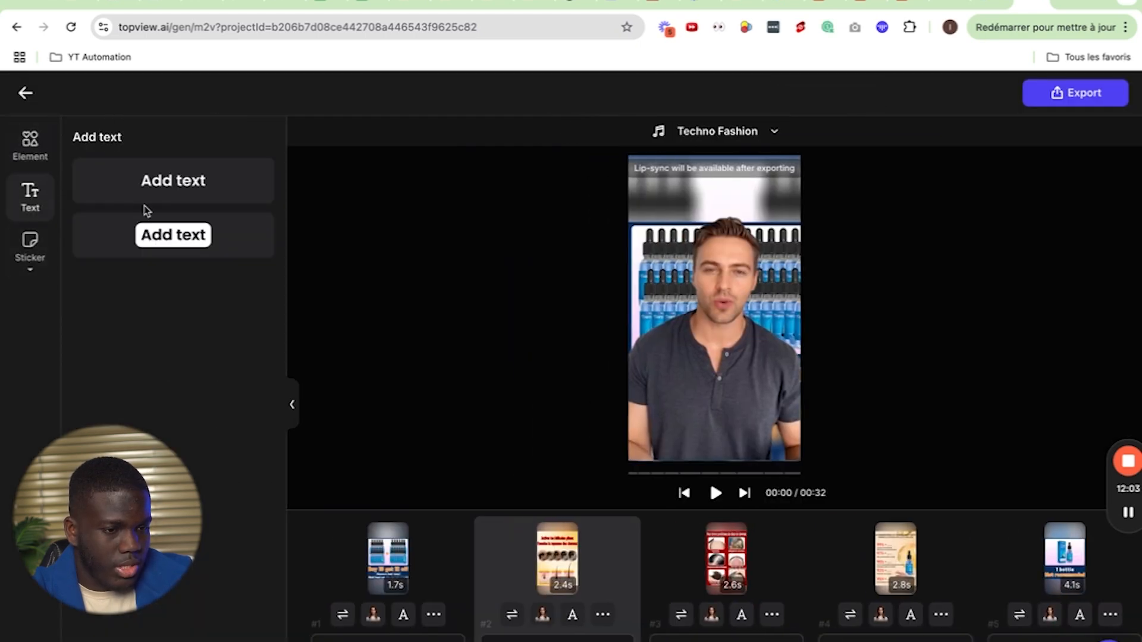
pyautogui.click(162, 235)
pyautogui.press('super+a')
pyautogui.write('Le Produit qui vaincu ma calvit')
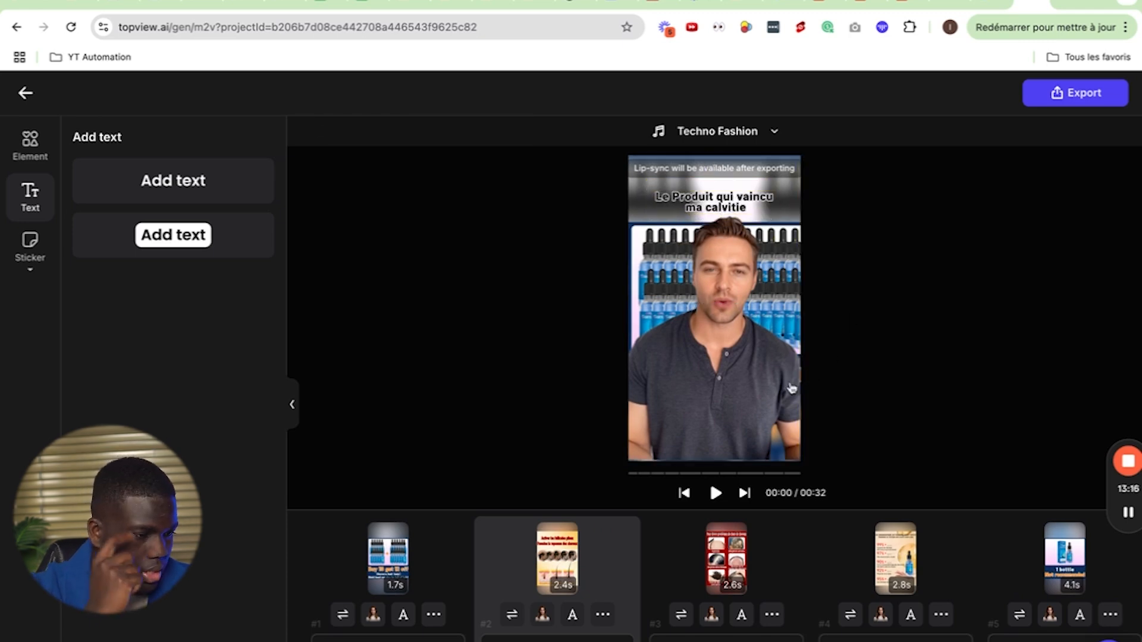
# Play the opening scenes to check the added text, return to the start, and view the available CTA stickers
pyautogui.click(716, 494)
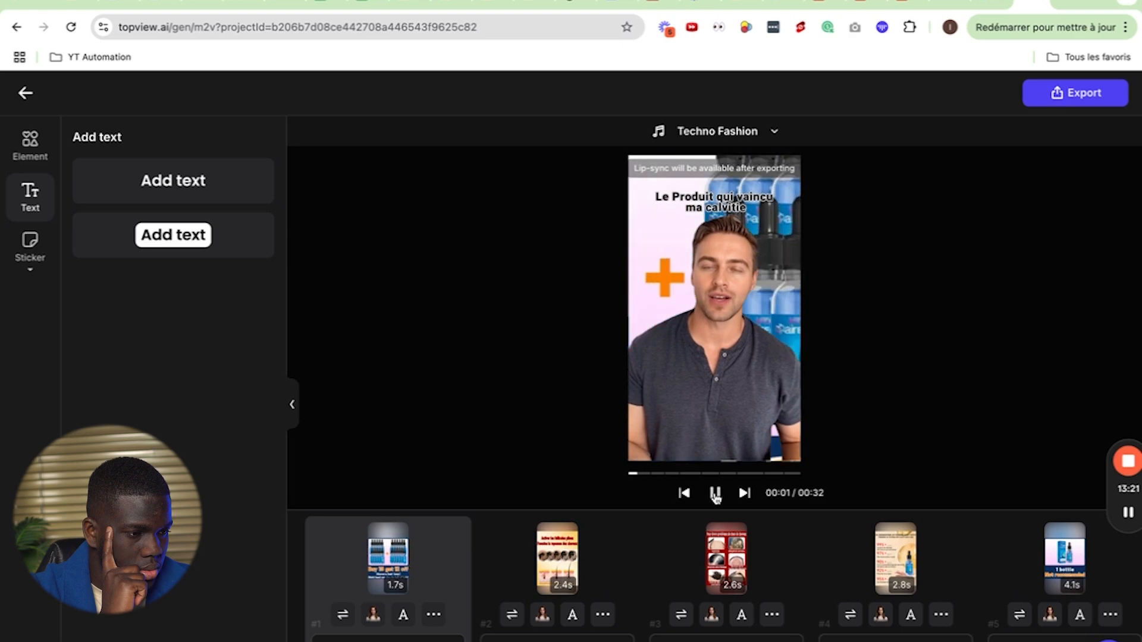
pyautogui.press('space')
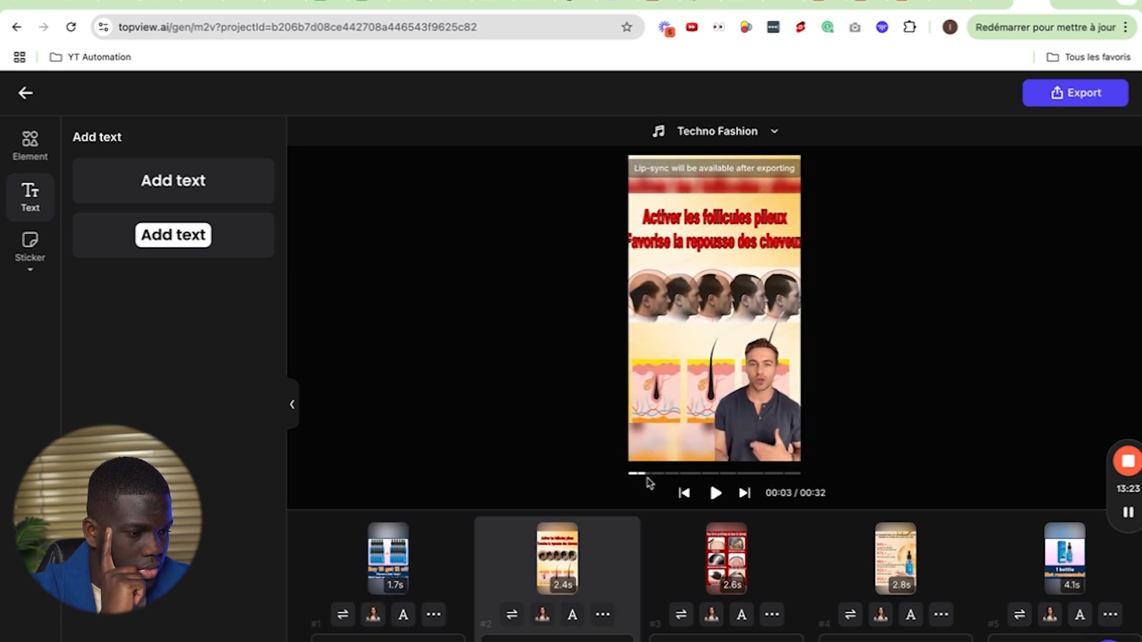
pyautogui.moveTo(642, 474); pyautogui.dragTo(627, 474)
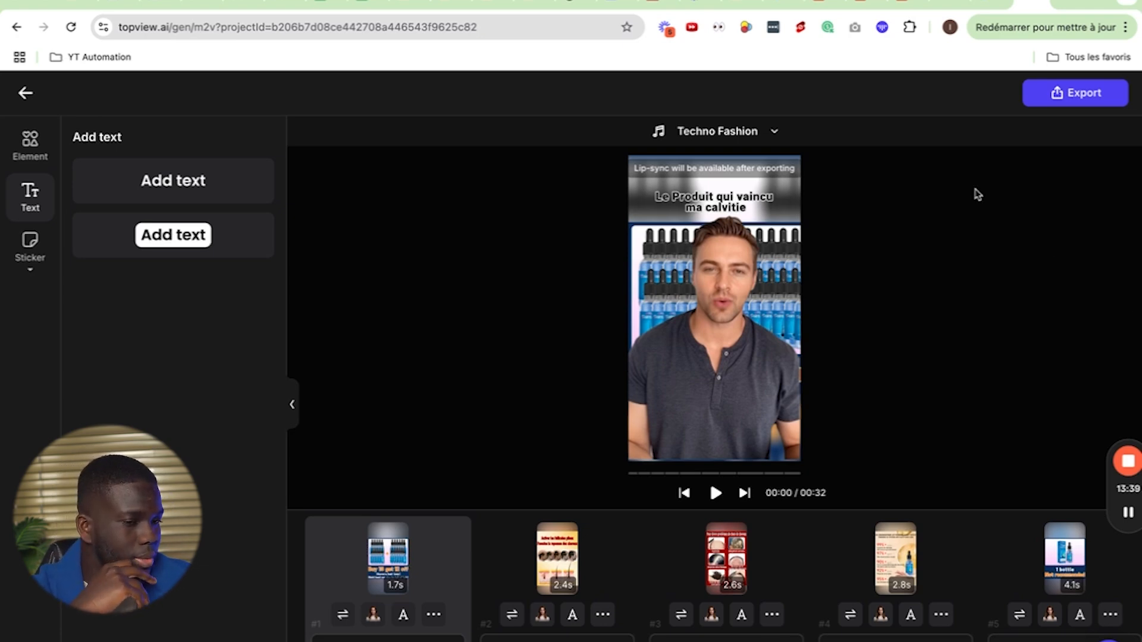
pyautogui.click(30, 250)
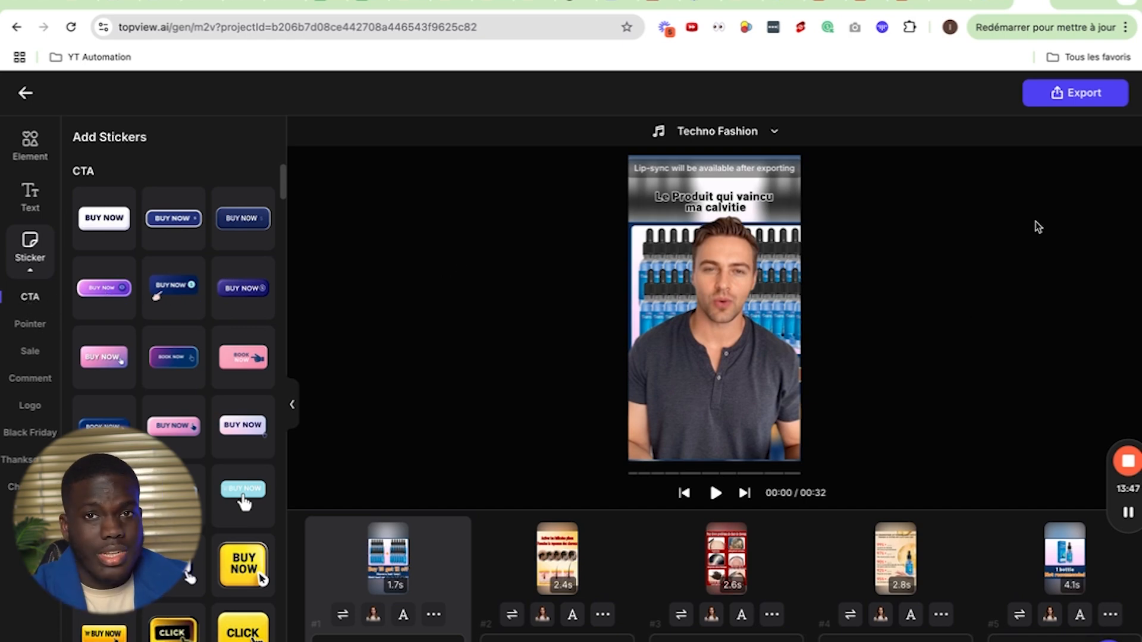
# Export the finished video without a watermark
pyautogui.click(1074, 96)
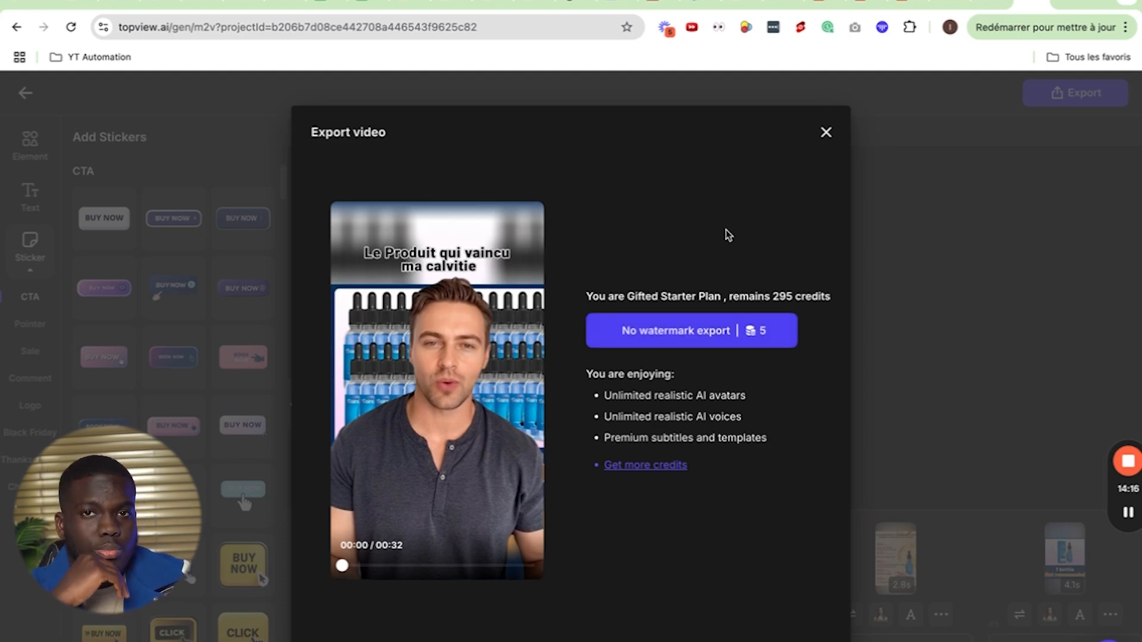
pyautogui.click(693, 330)
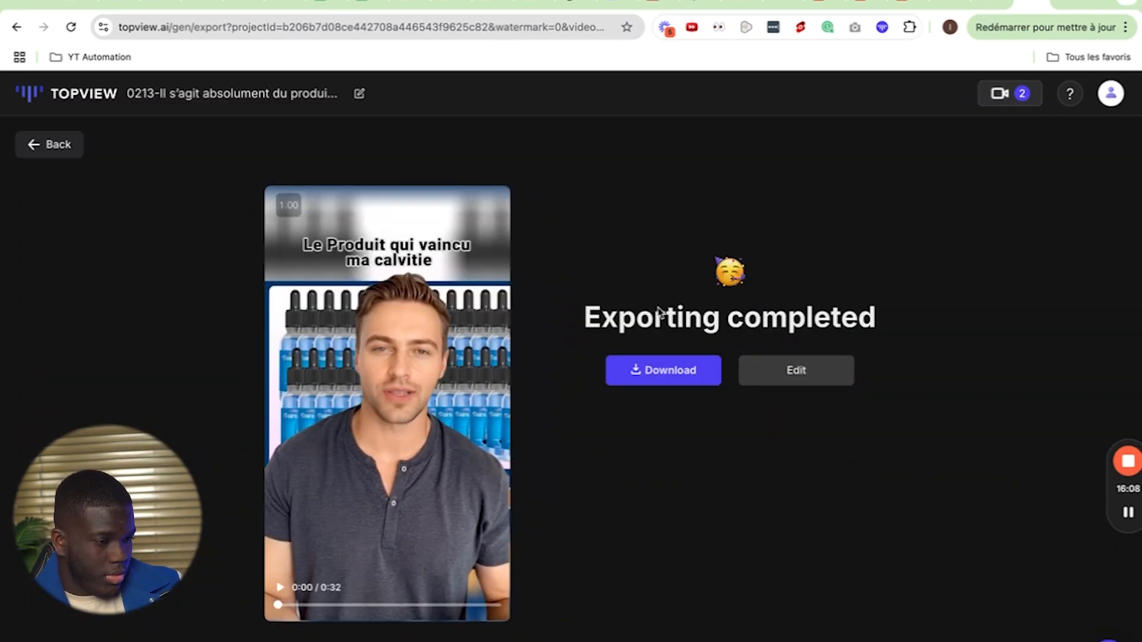
# Download the exported video to the Téléchargements folder as "pub UG1 .mp4" and open the file for playback
pyautogui.click(658, 372)
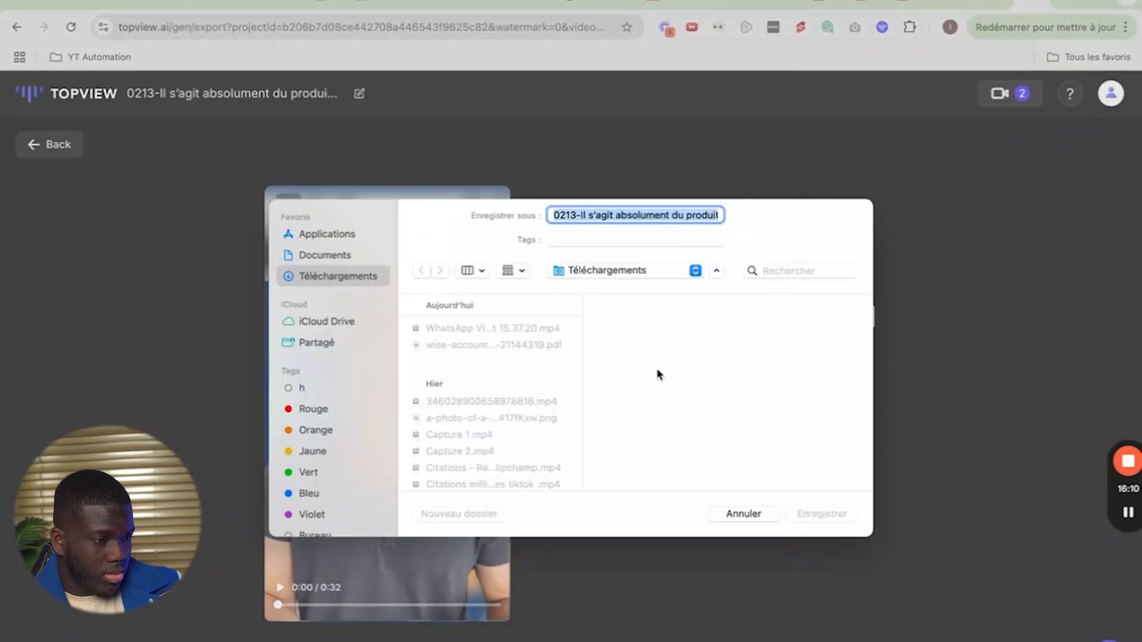
pyautogui.write('pub UG')
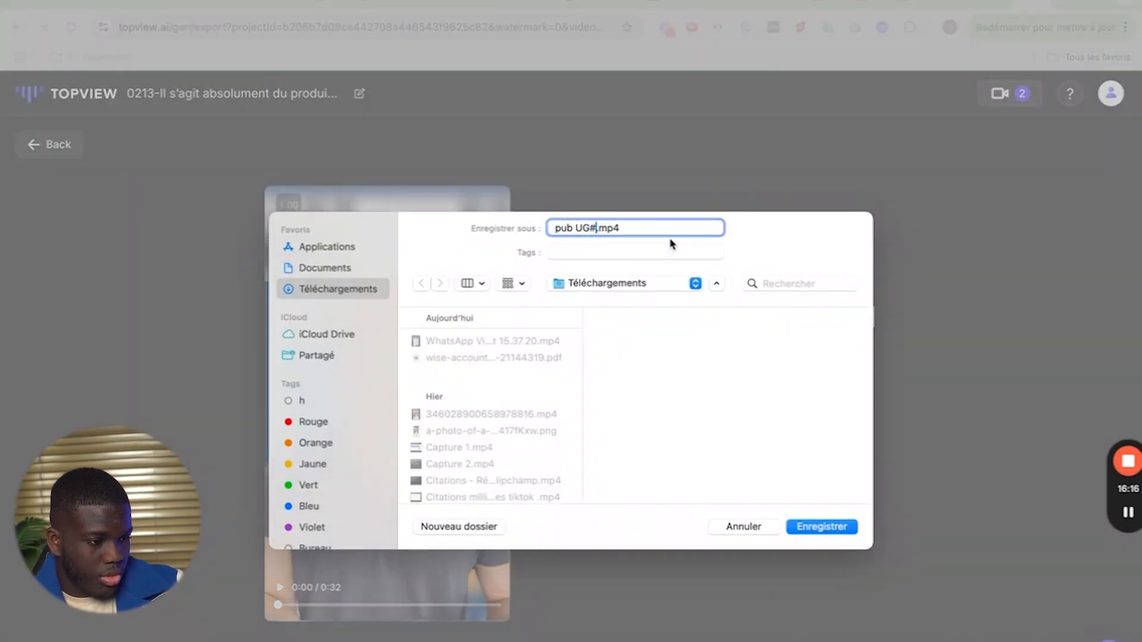
pyautogui.write('1')
pyautogui.click(845, 535)
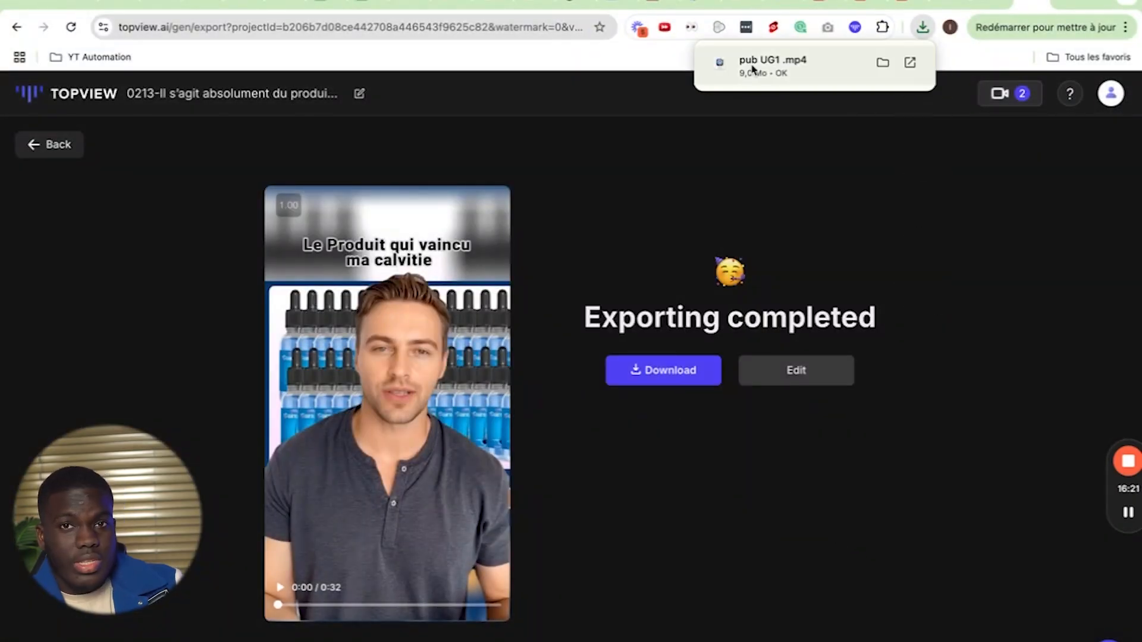
pyautogui.click(753, 69)
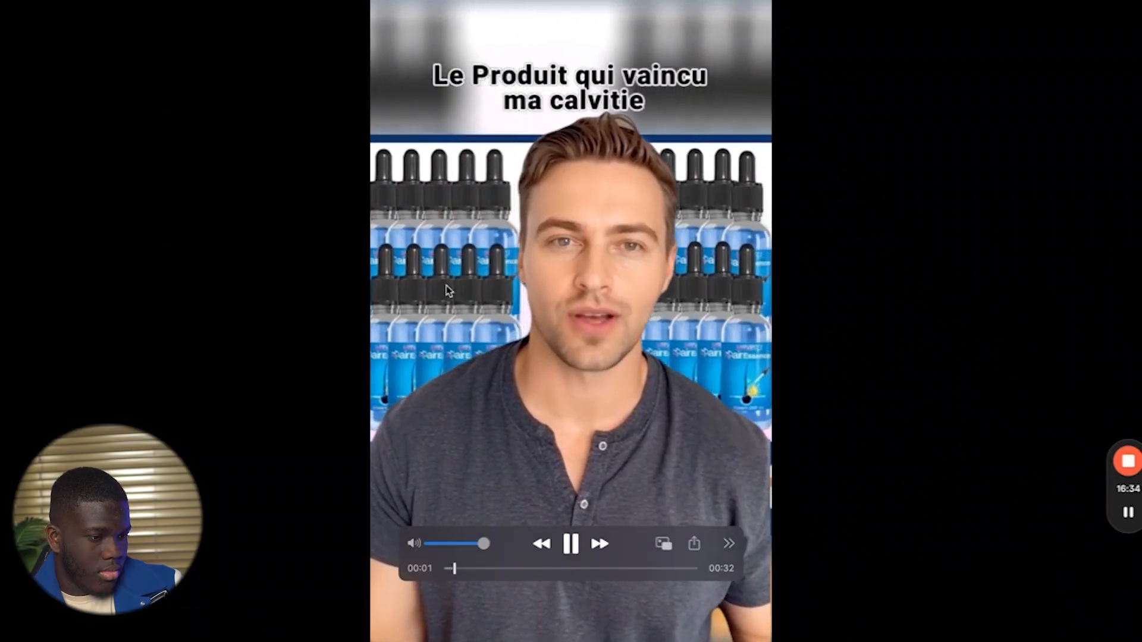